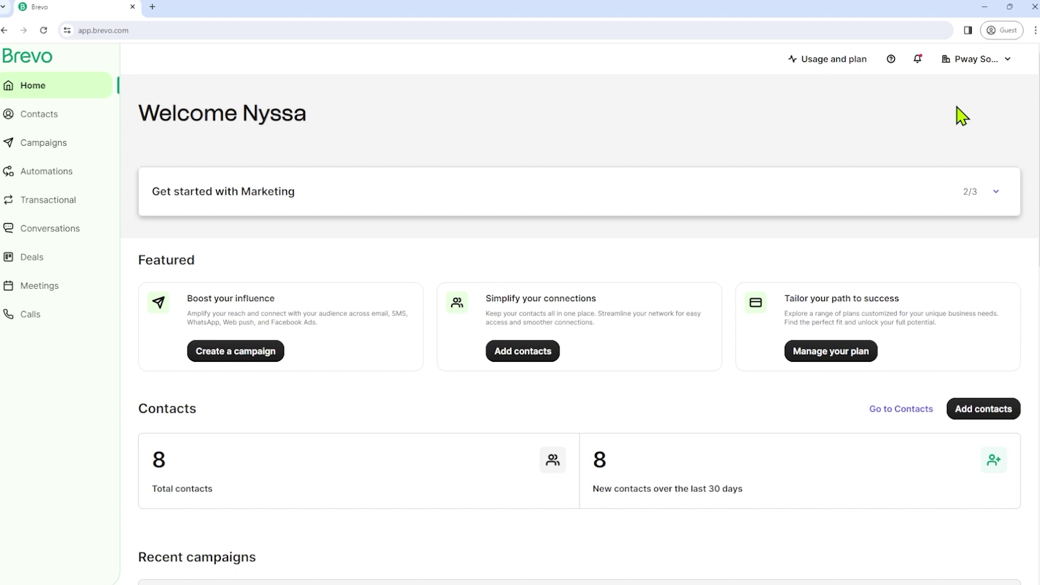
Go to Senders, Domains & Dedicated IPs from the account menu
left_click(983, 62)
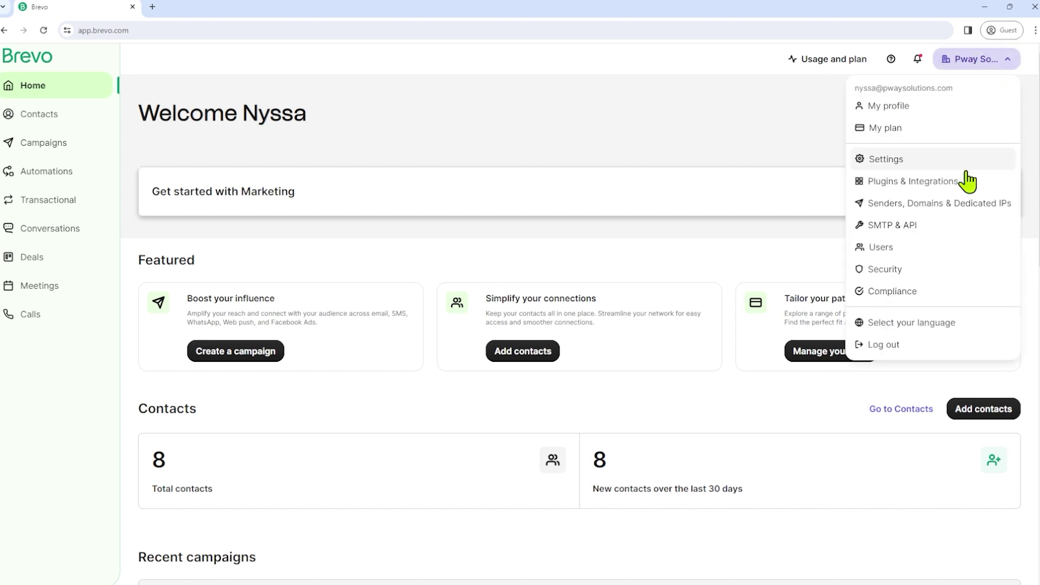
left_click(959, 215)
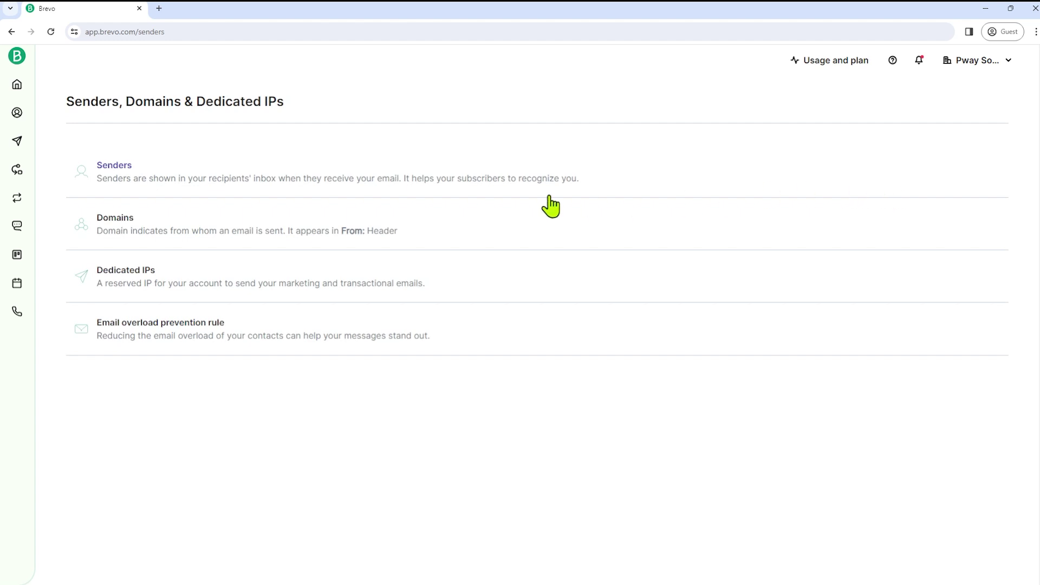
left_click(118, 181)
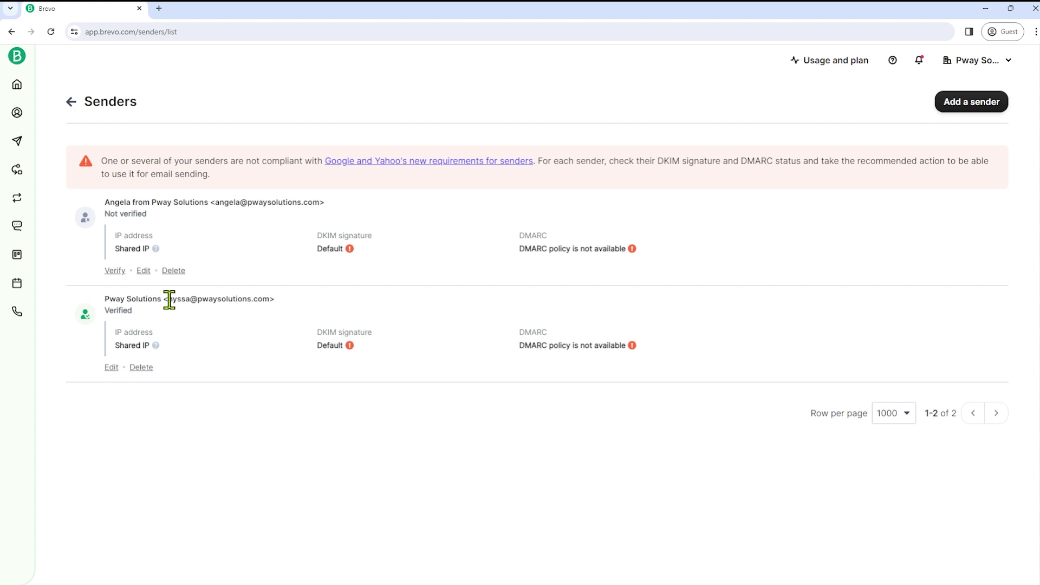
left_click_drag(170, 299, 273, 311)
left_click_drag(214, 201, 324, 202)
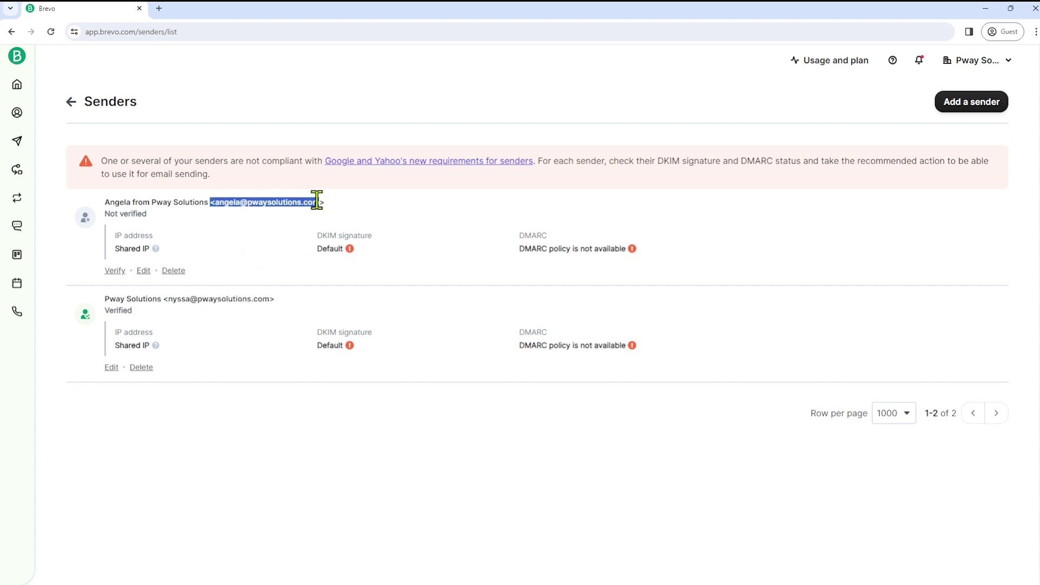
left_click(293, 430)
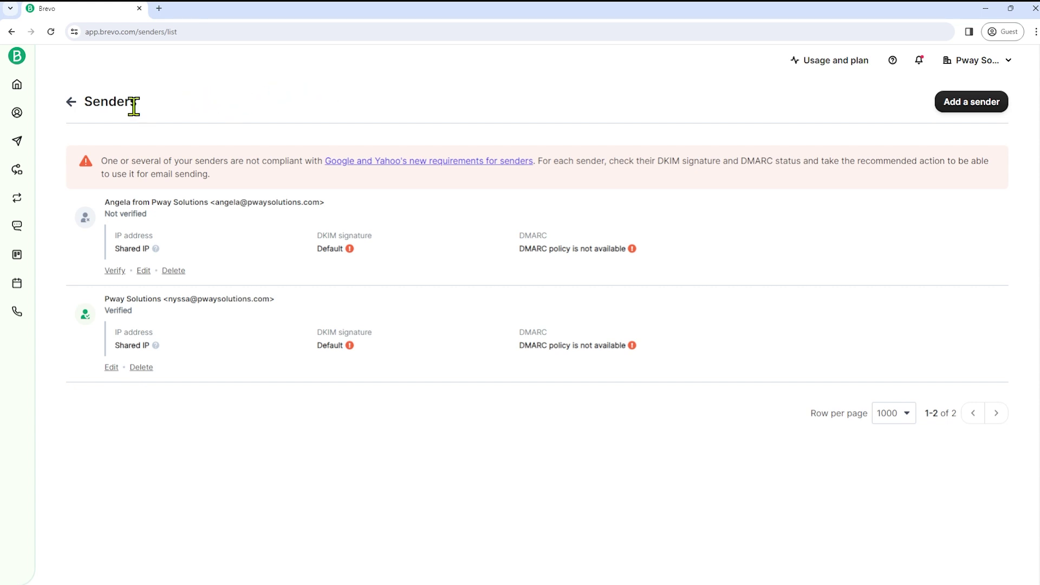
From Campaigns > Email, start a new email campaign
left_click(17, 144)
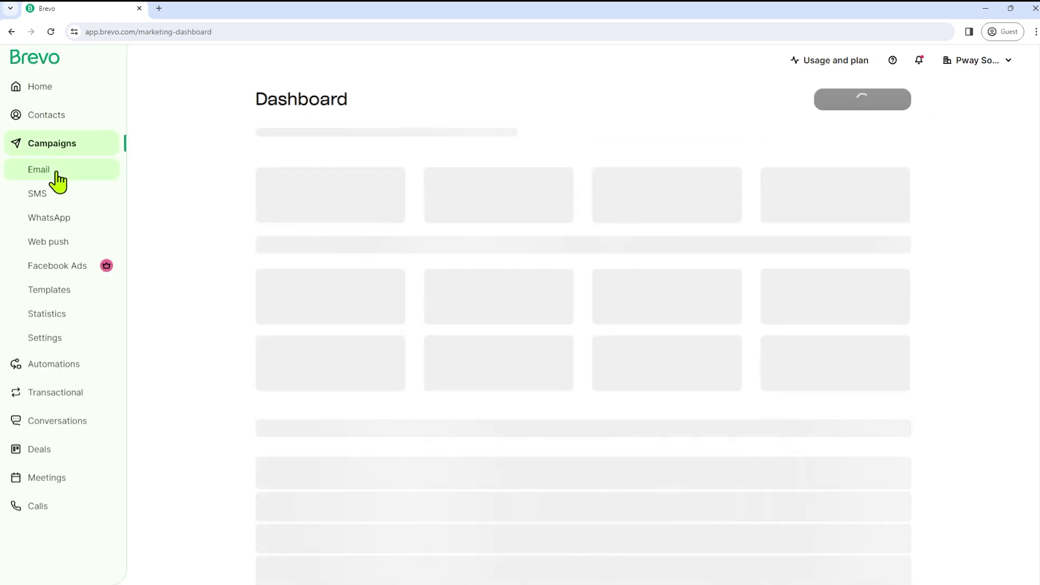
left_click(58, 180)
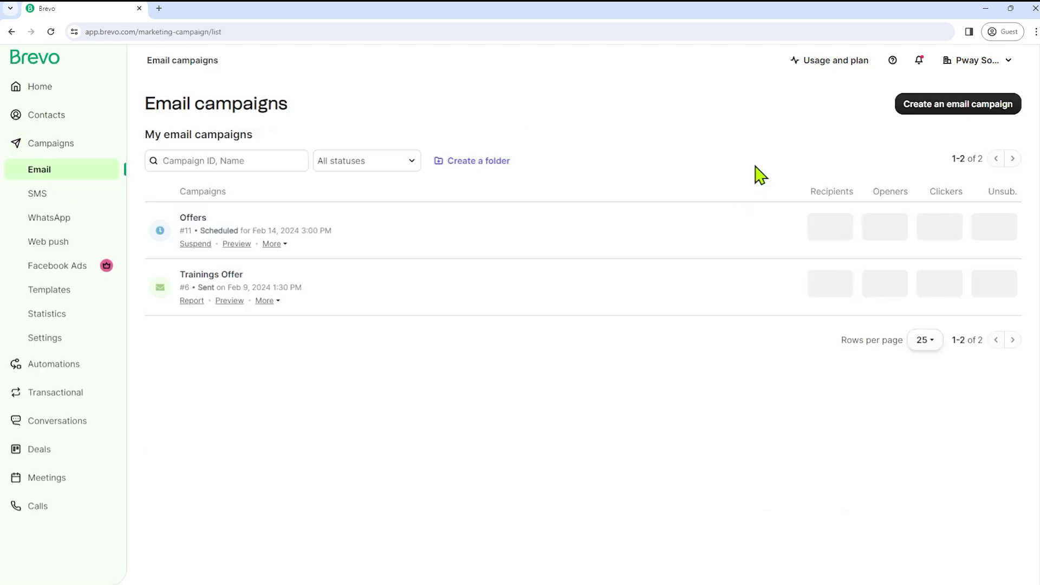
left_click(938, 108)
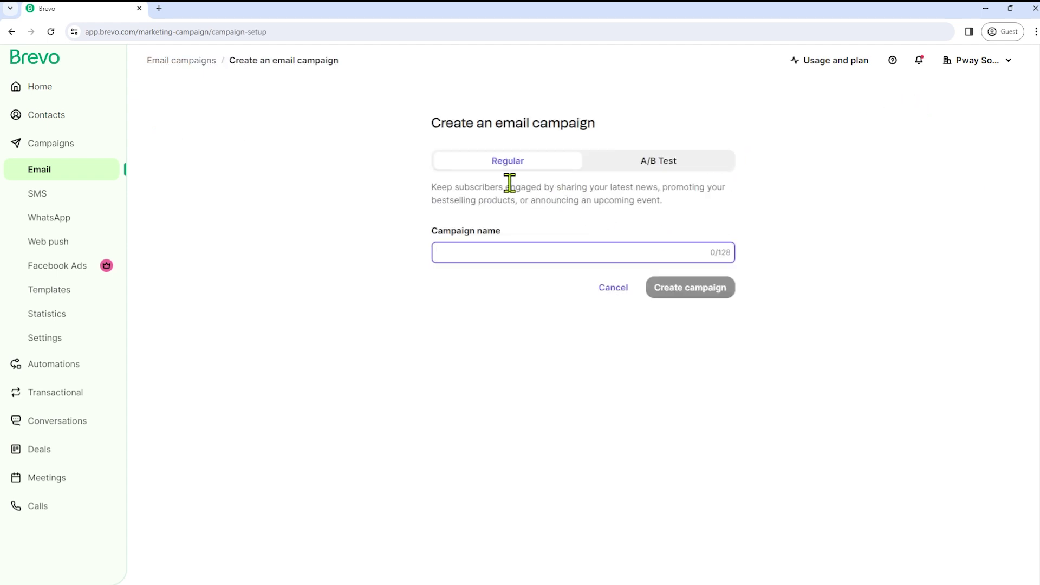
Glance at the A/B Test type, then create a Regular campaign named 'Special Offer'
left_click(659, 167)
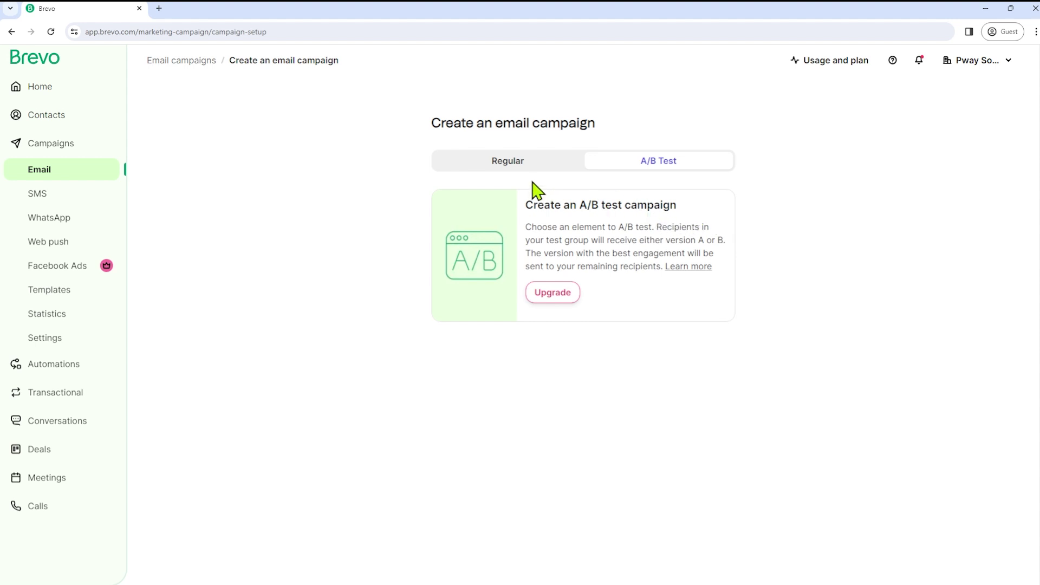
left_click(504, 163)
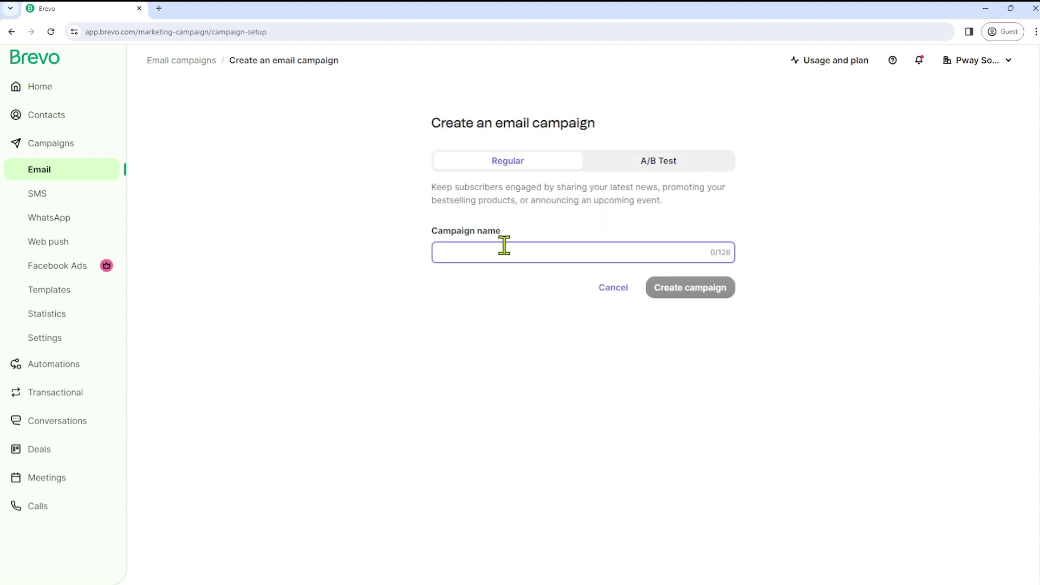
type("Special Offer")
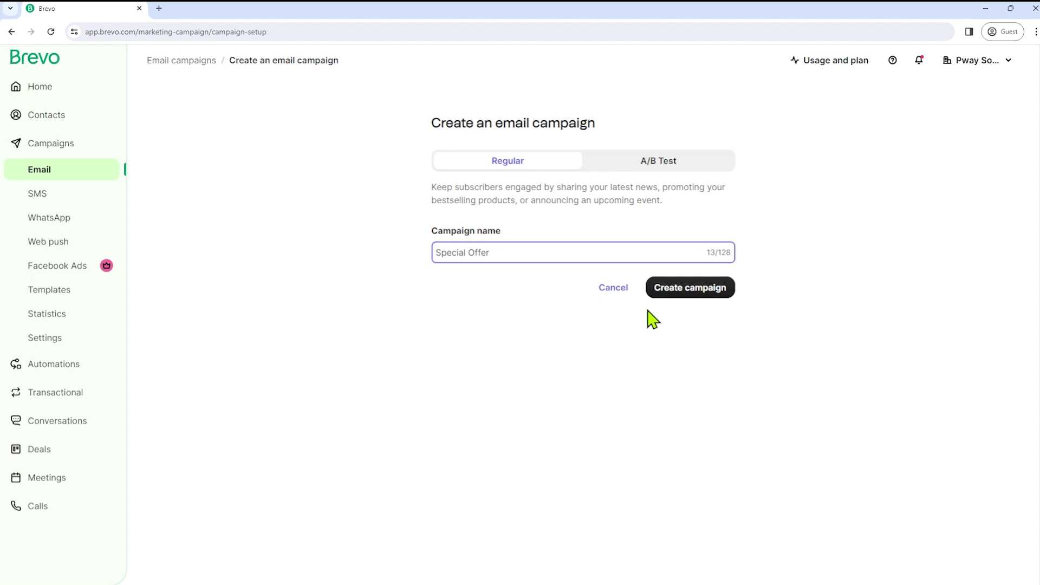
left_click(673, 288)
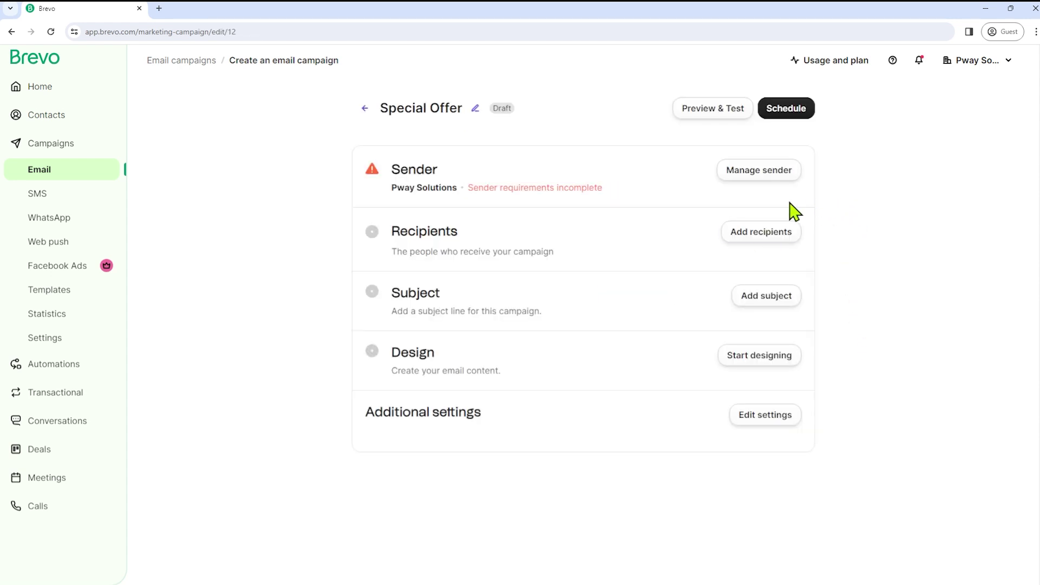
Save the sender settings with the existing Pway Solutions address and name
left_click(750, 175)
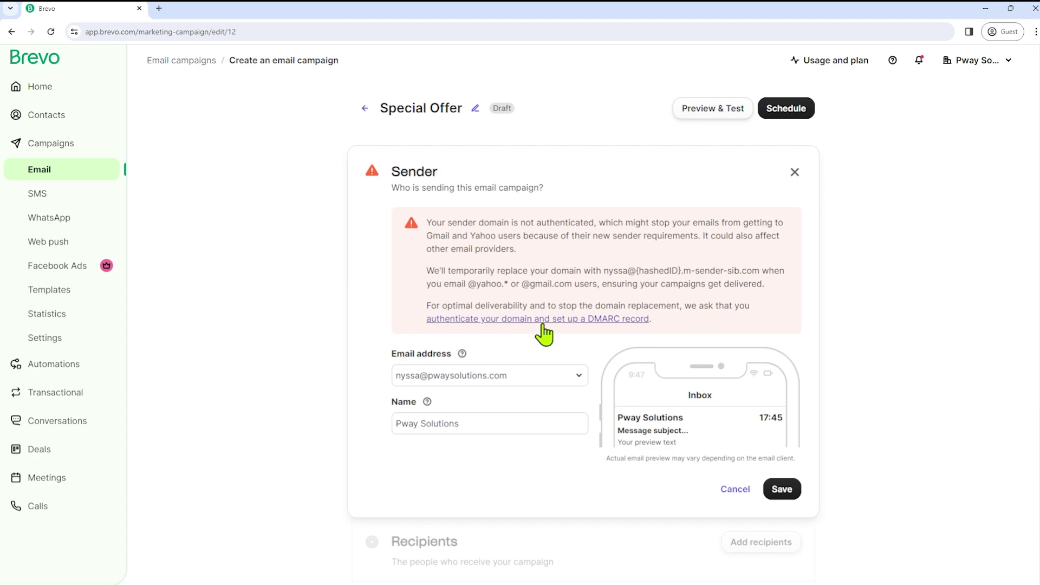
scroll(355, 370, "down", 3)
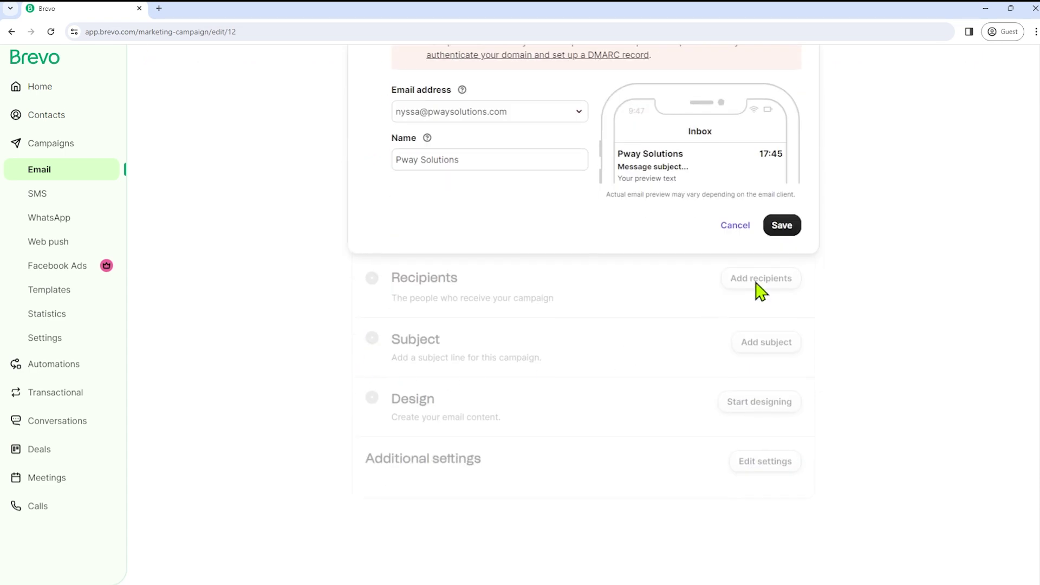
left_click(785, 230)
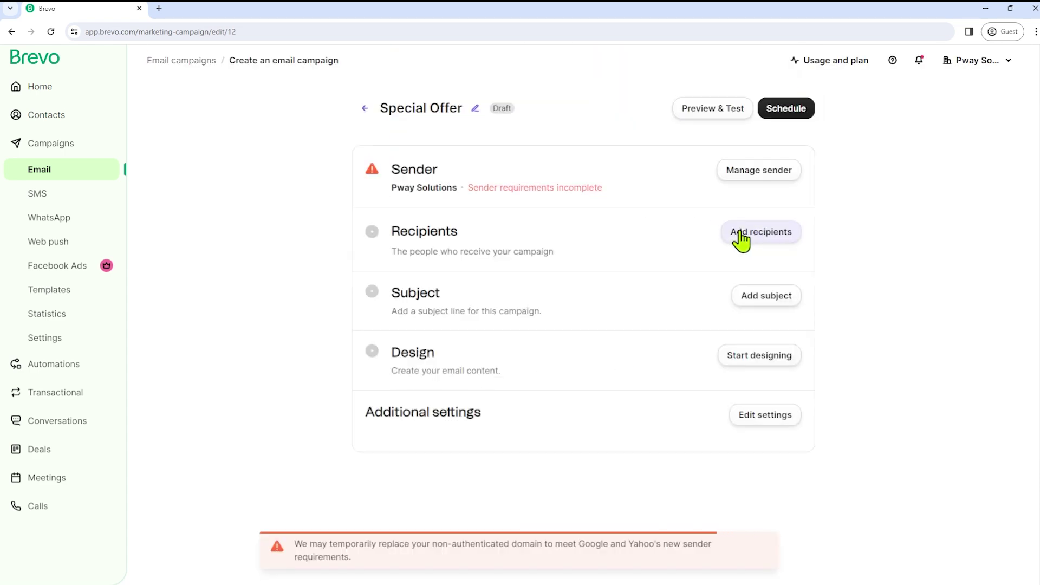
Choose the Beginners #4 contact list as recipients and save
left_click(754, 236)
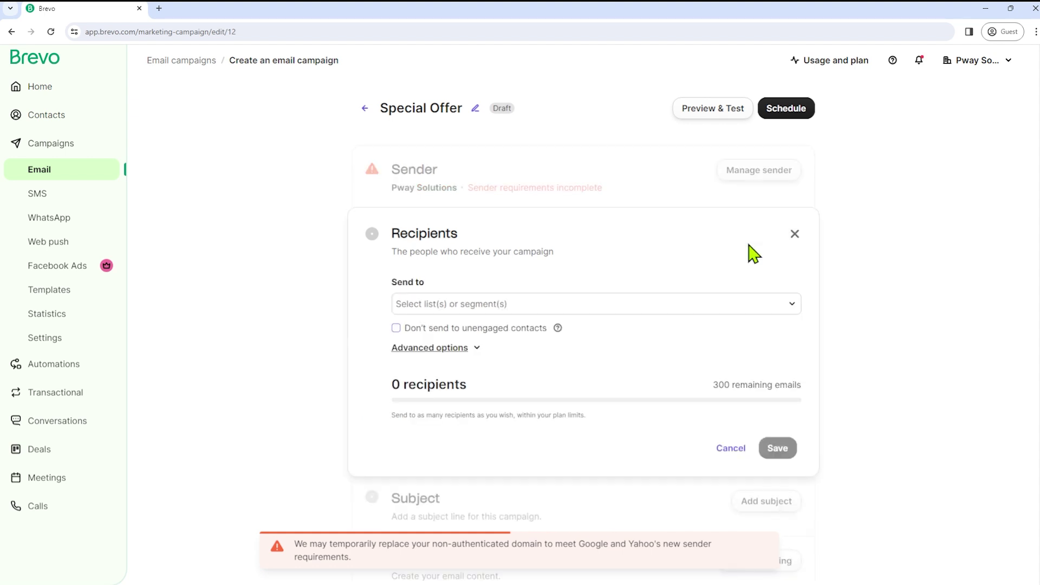
left_click(491, 306)
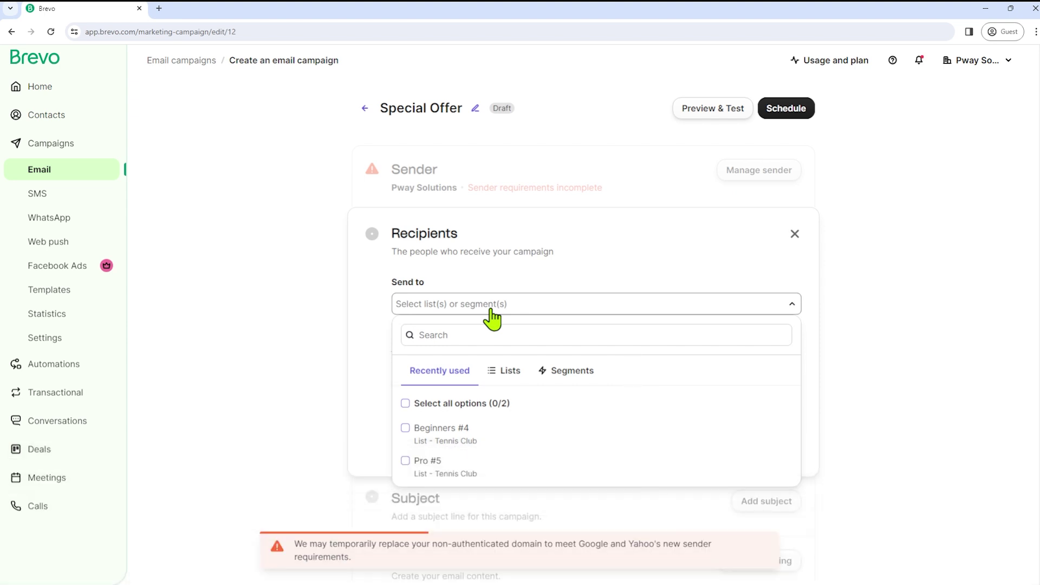
left_click(405, 428)
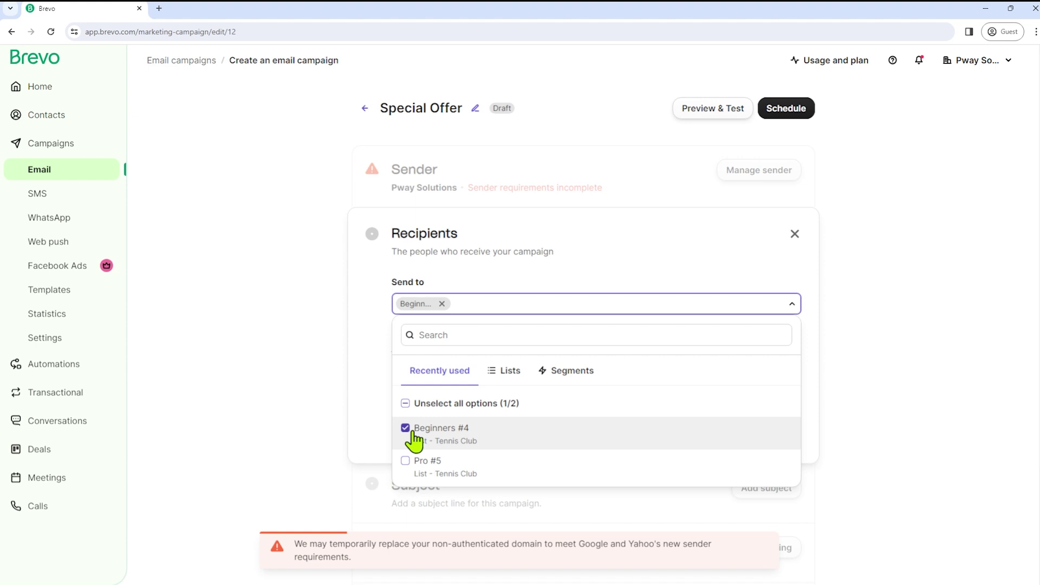
left_click(857, 432)
left_click(778, 444)
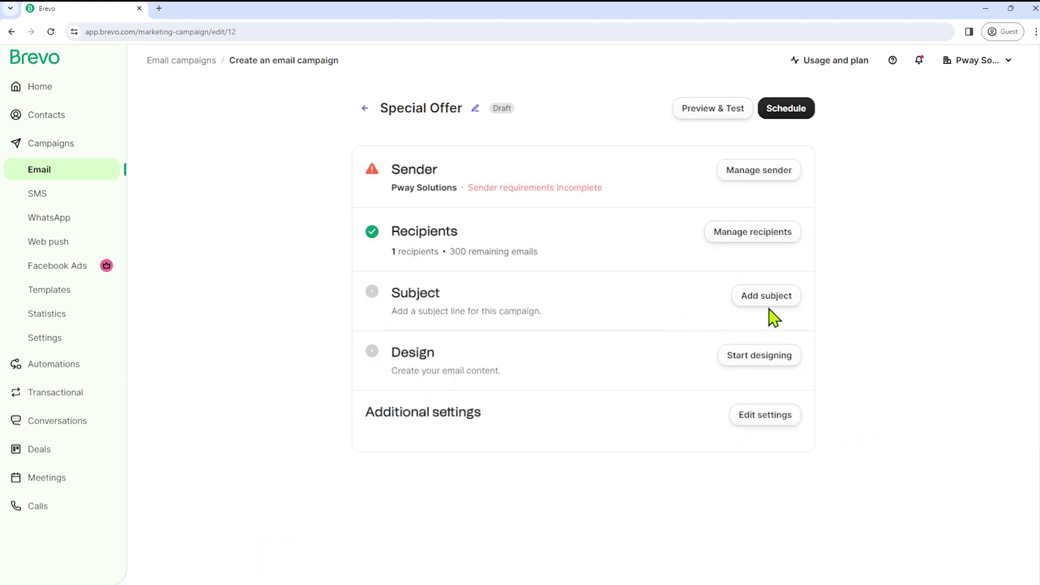
Begin the subject line, briefly checking the personalization options
left_click(768, 299)
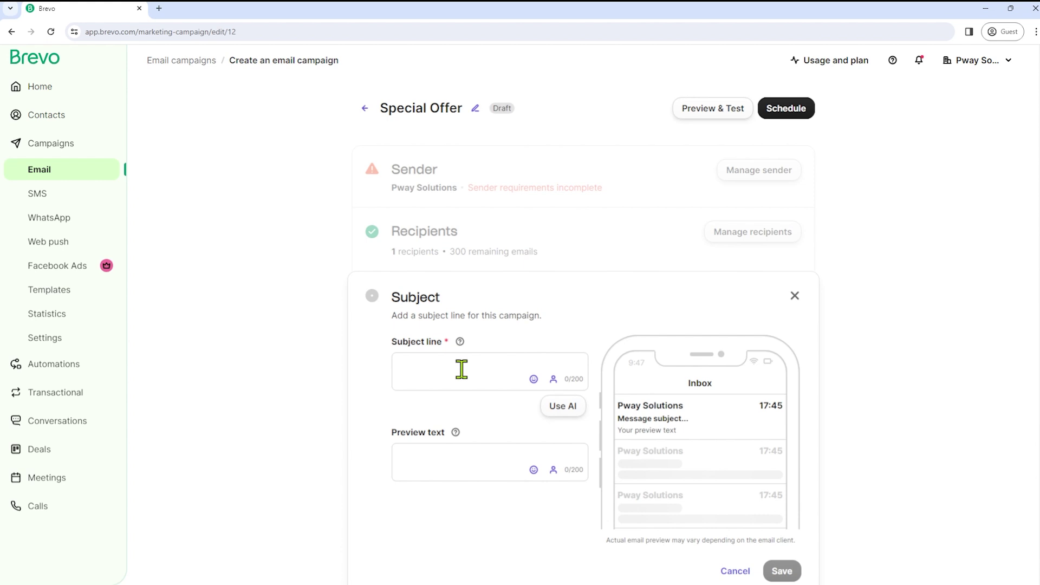
left_click(459, 365)
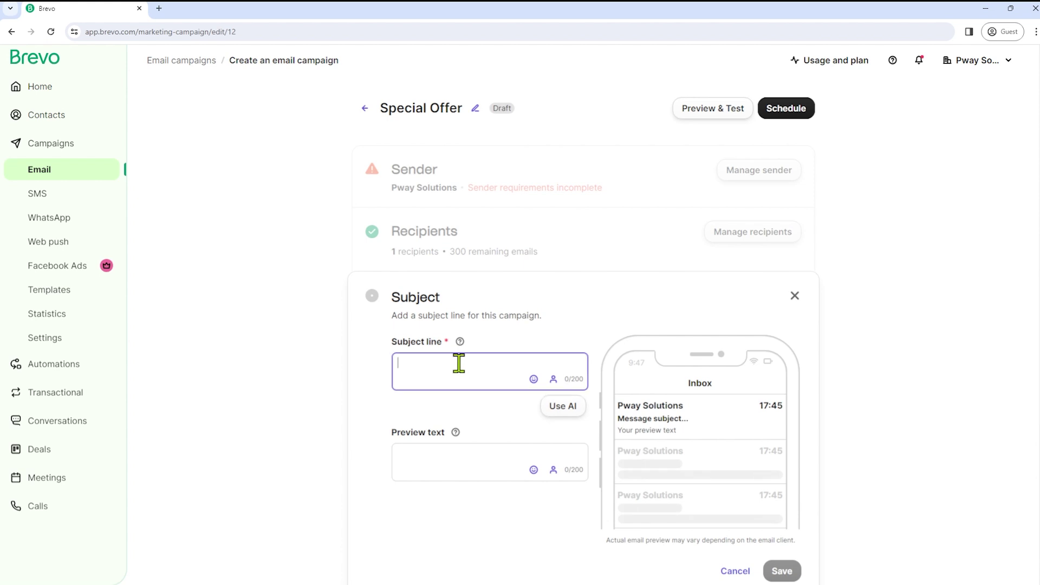
left_click(553, 379)
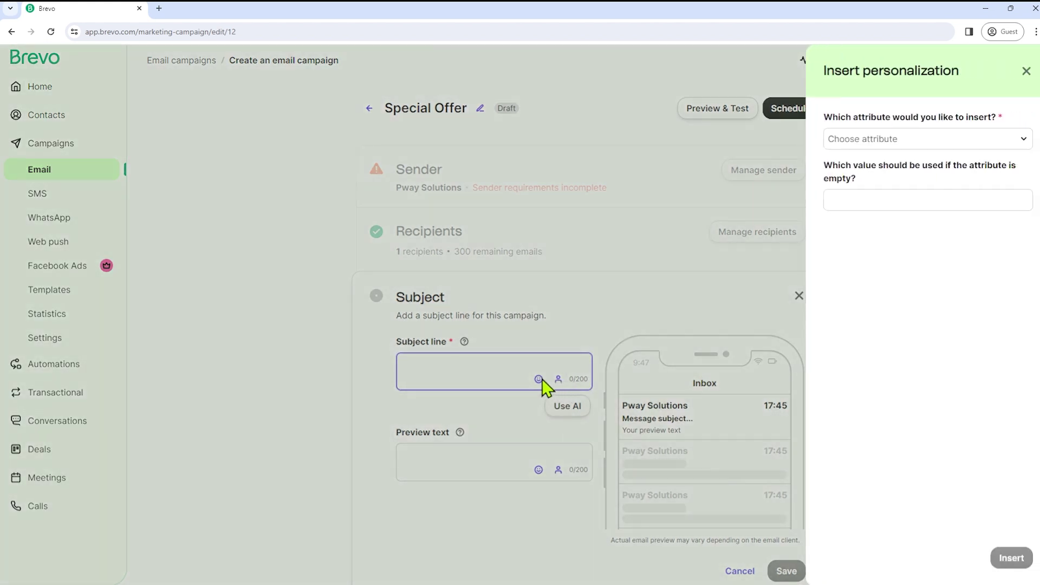
left_click(1026, 71)
left_click(438, 359)
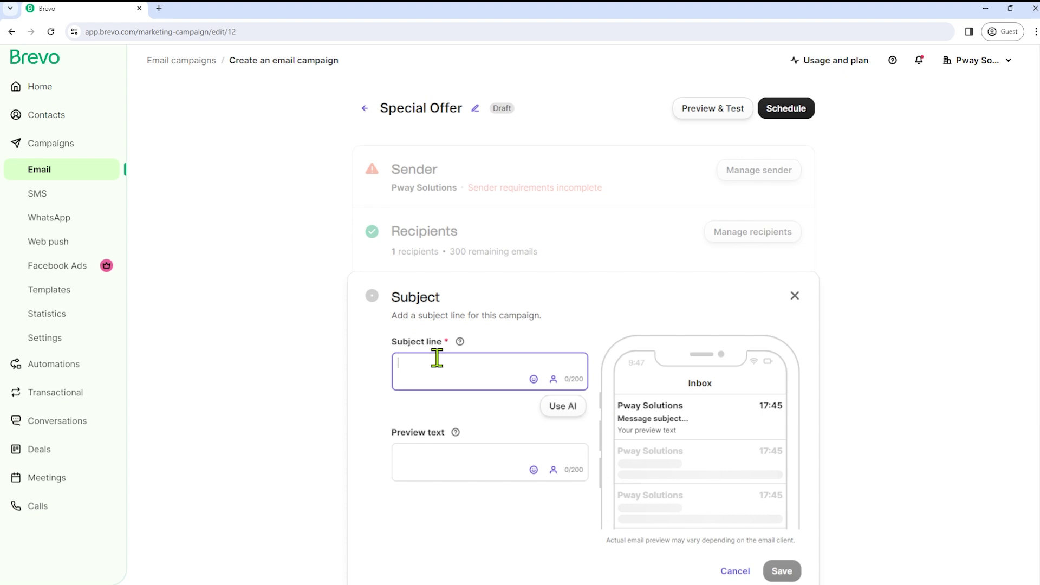
type("Hey,")
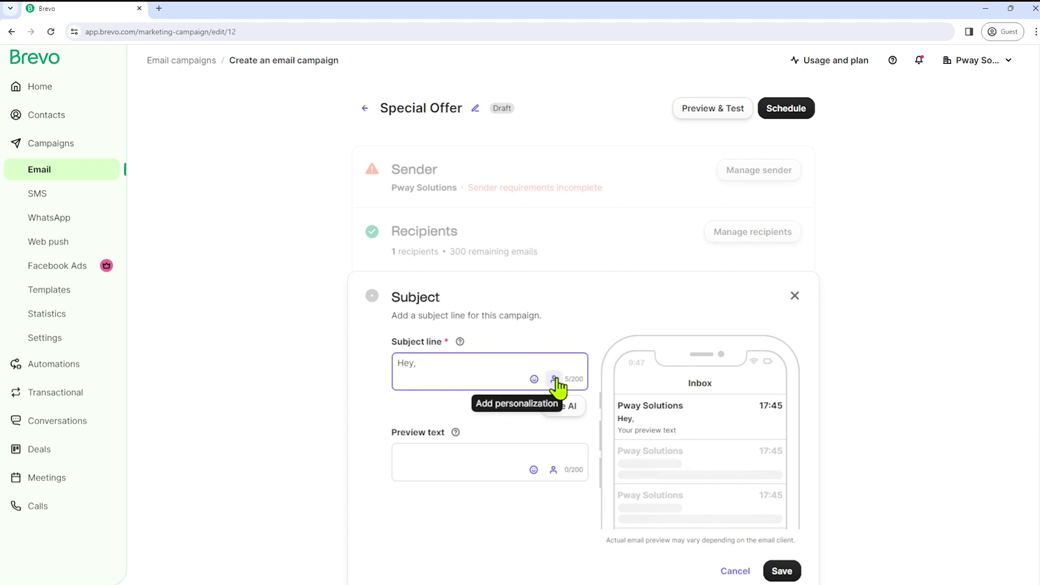
Make the subject 'Hey, FIRSTNAME', add preview text 'Especially for you', and save
left_click(555, 380)
left_click(916, 145)
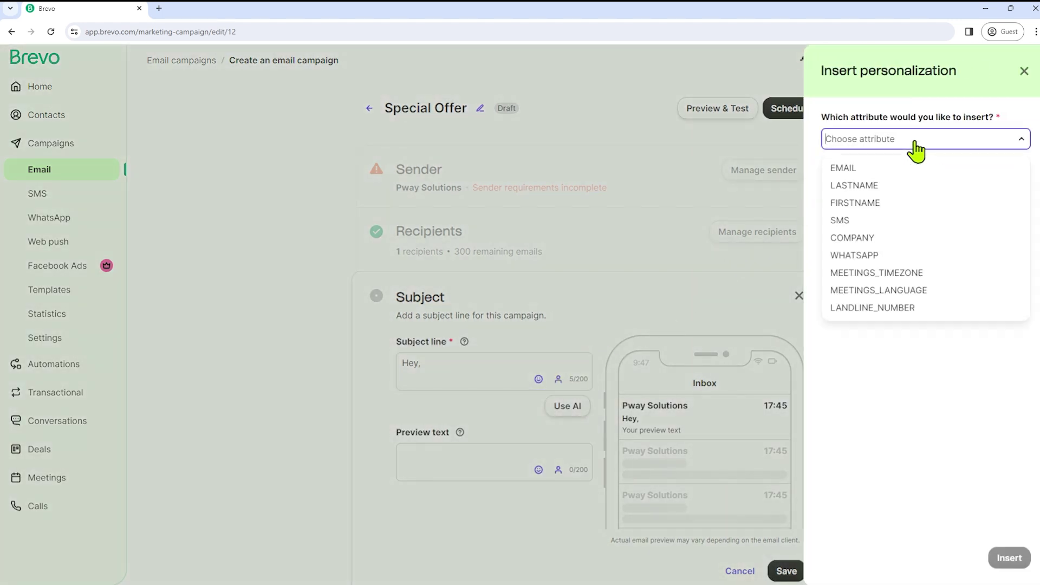
left_click(887, 203)
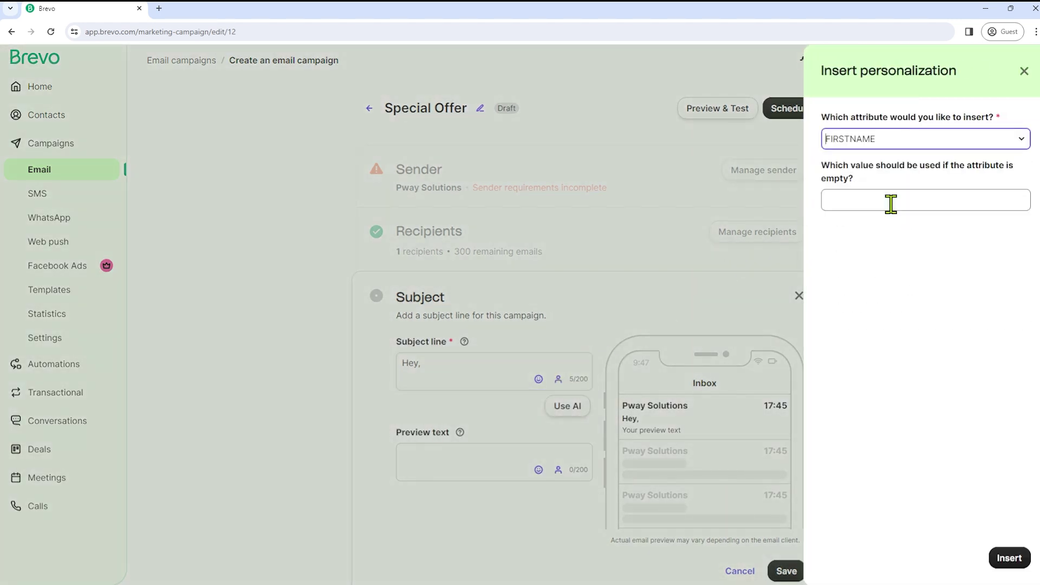
left_click(949, 204)
type("f")
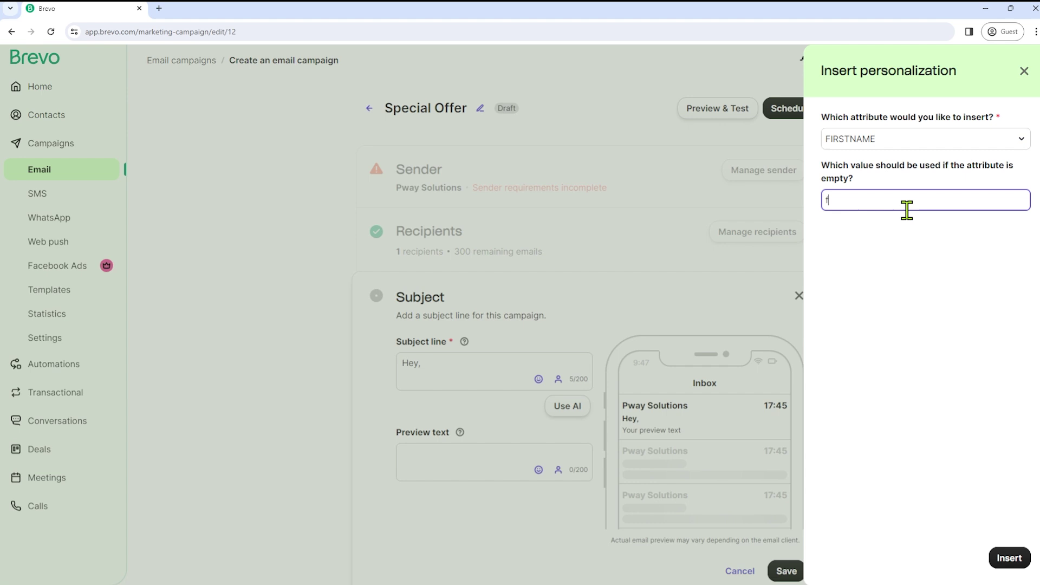
type("riend")
left_click(1009, 557)
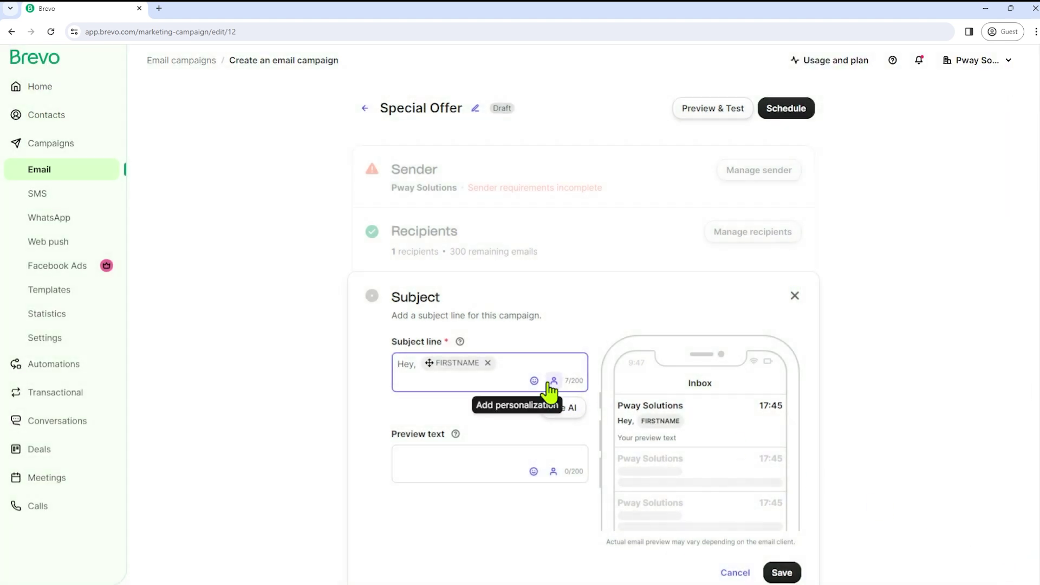
scroll(500, 403, "down", 2)
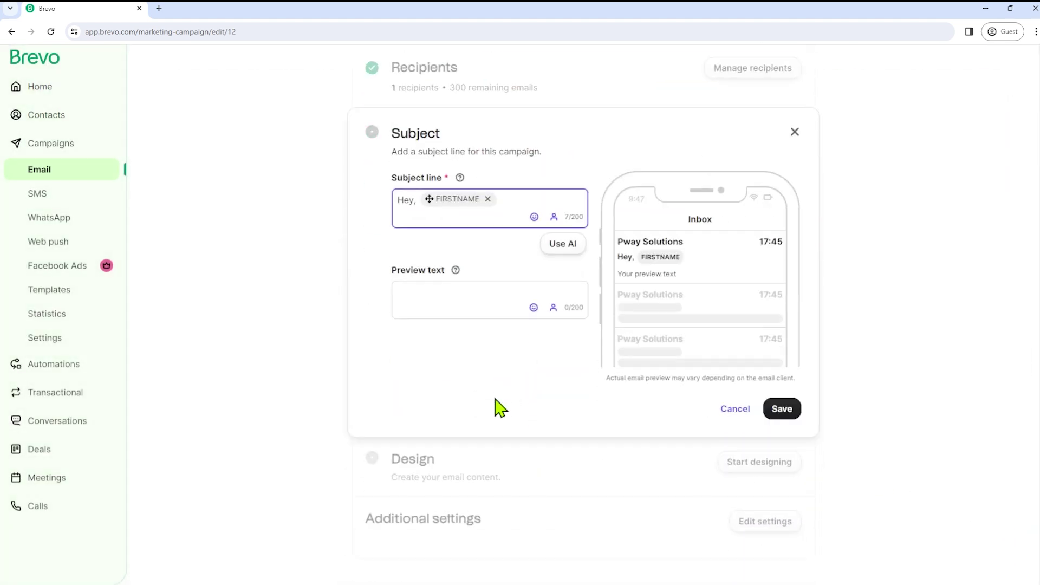
left_click(426, 287)
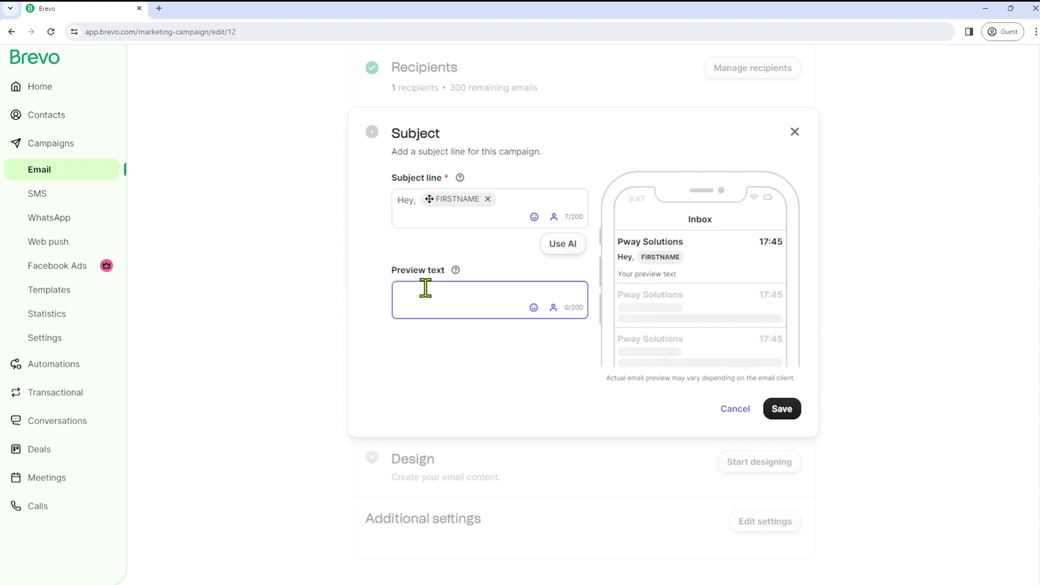
type("Especially for you")
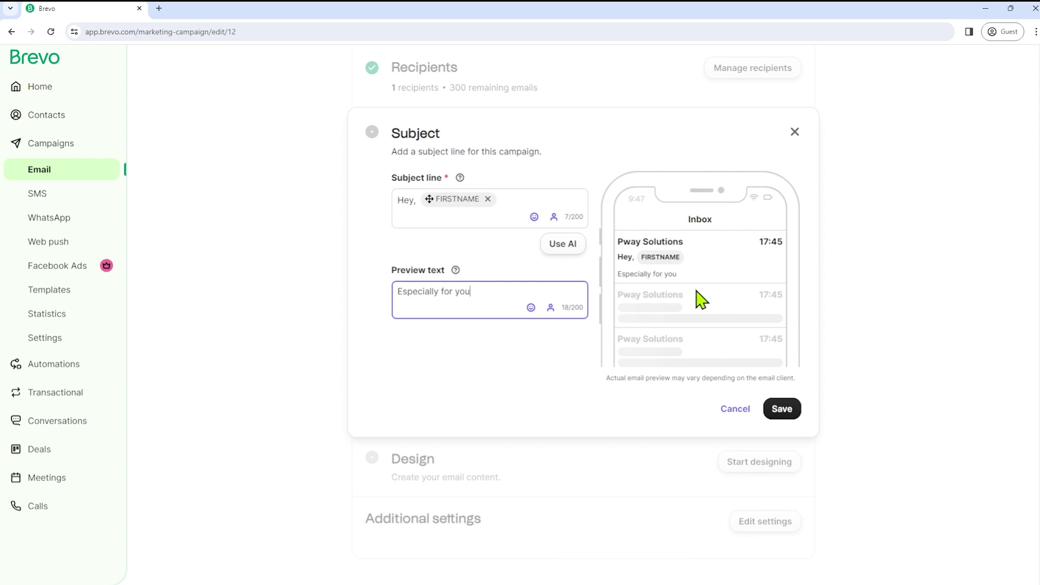
left_click(781, 410)
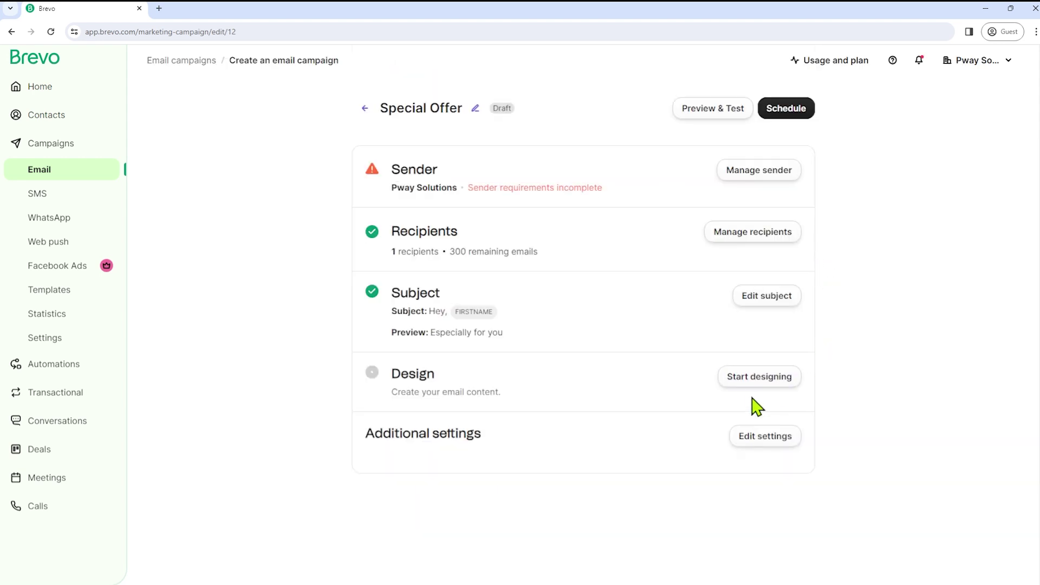
Browse the Template Gallery, then use the Default layout template for the email
left_click(753, 378)
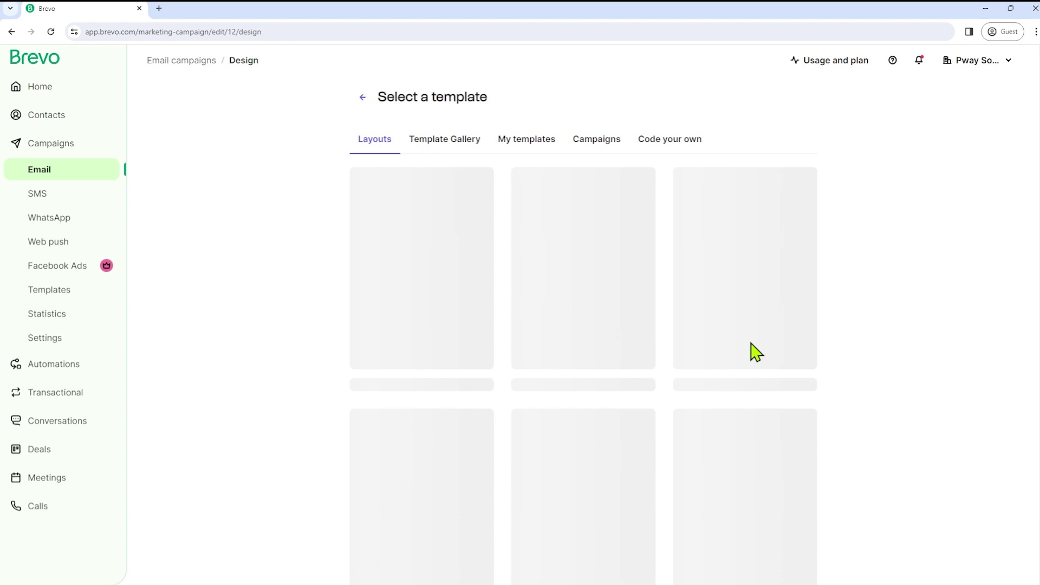
left_click(461, 143)
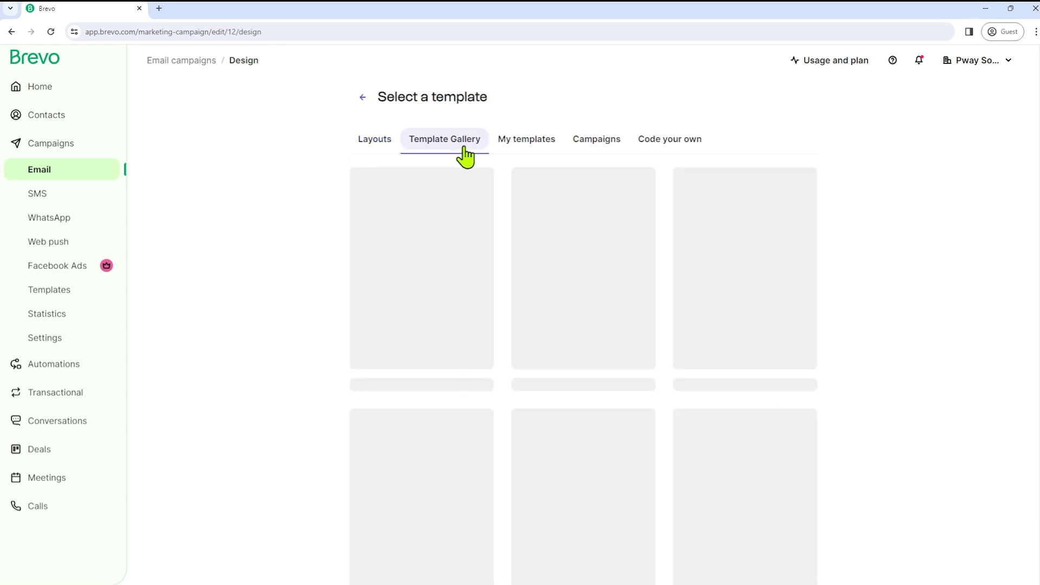
left_click(378, 142)
scroll(401, 247, "down", 2)
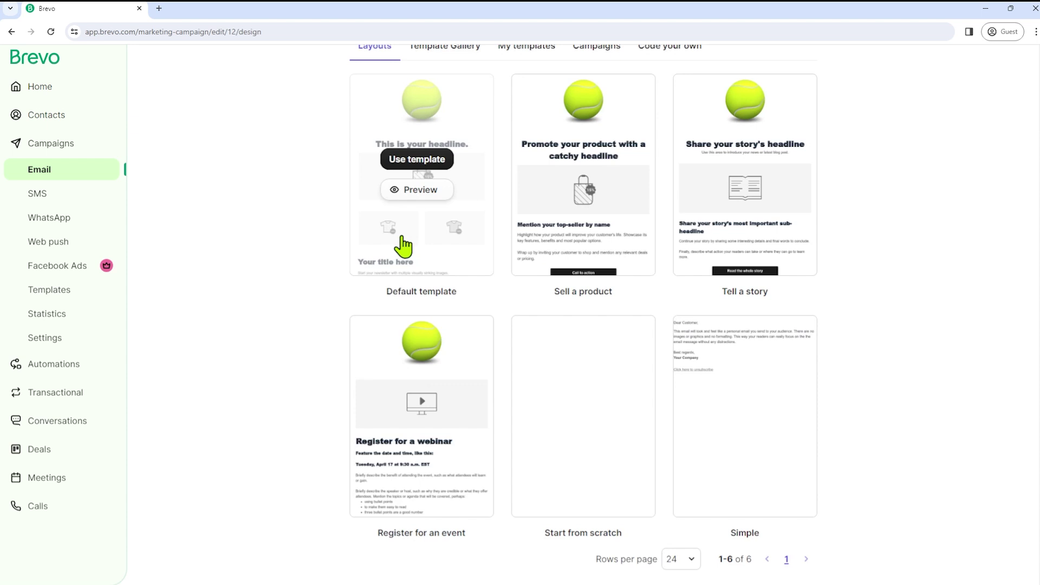
scroll(448, 256, "up", 2)
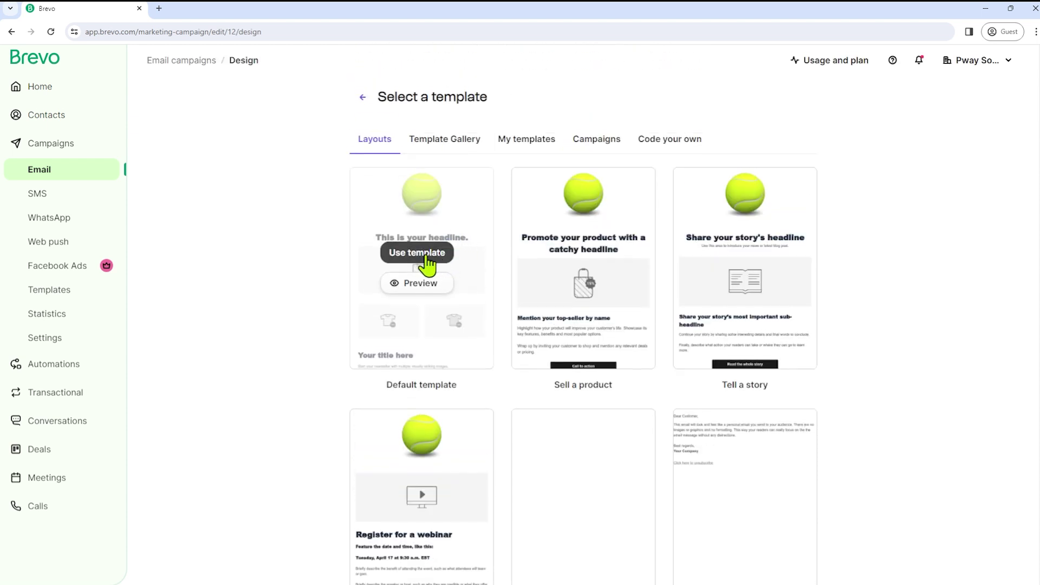
left_click(417, 253)
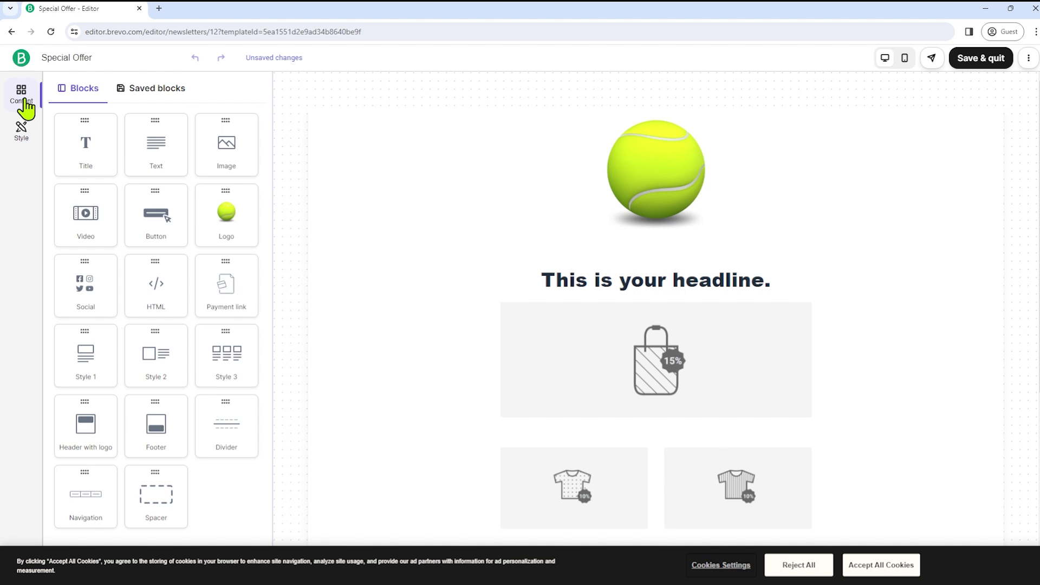
Show the Style panel with its Template, Text appearance and Buttons sections expanded
left_click(21, 132)
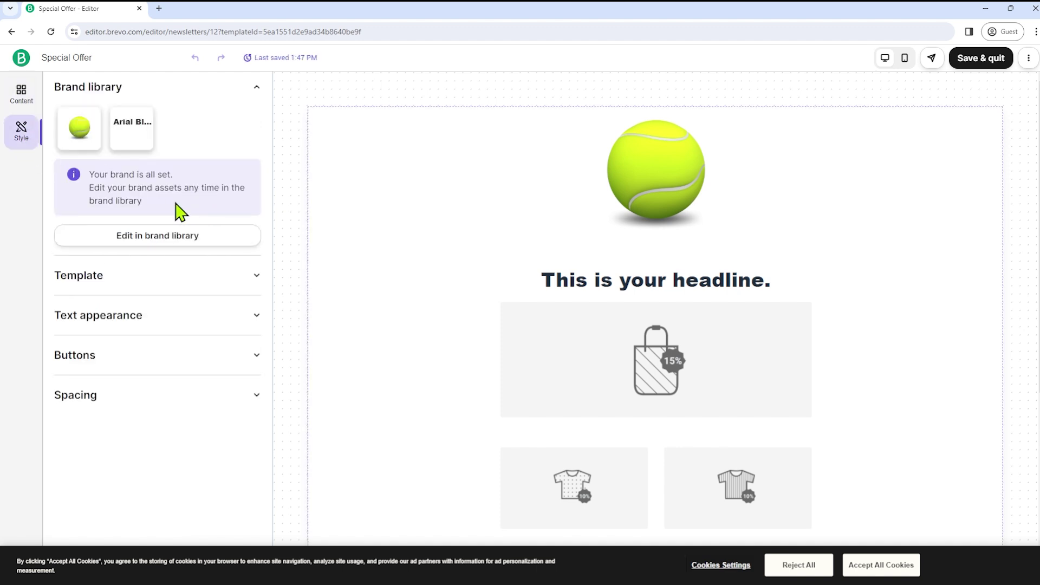
left_click(254, 278)
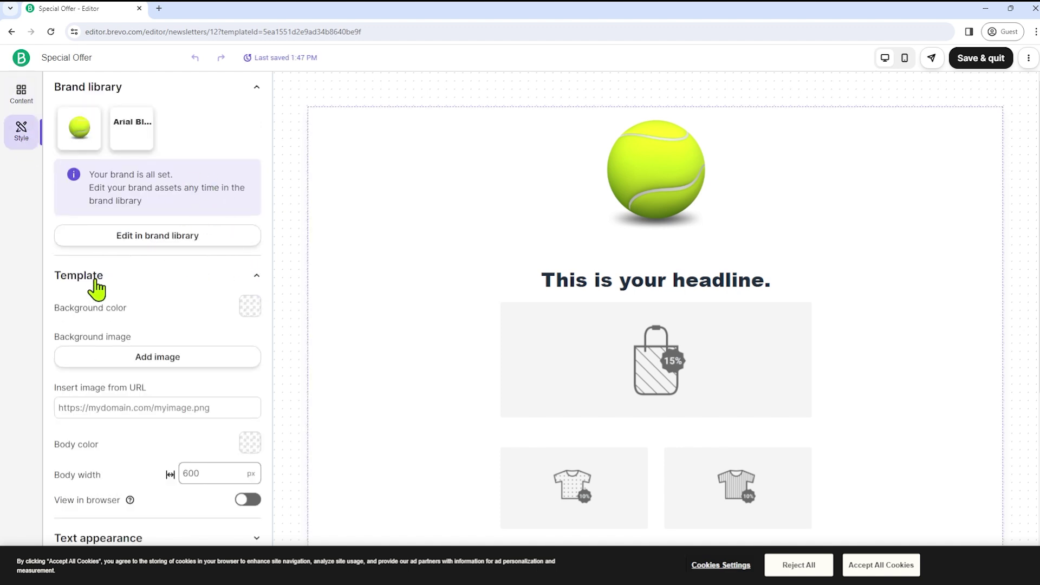
scroll(96, 286, "down", 1)
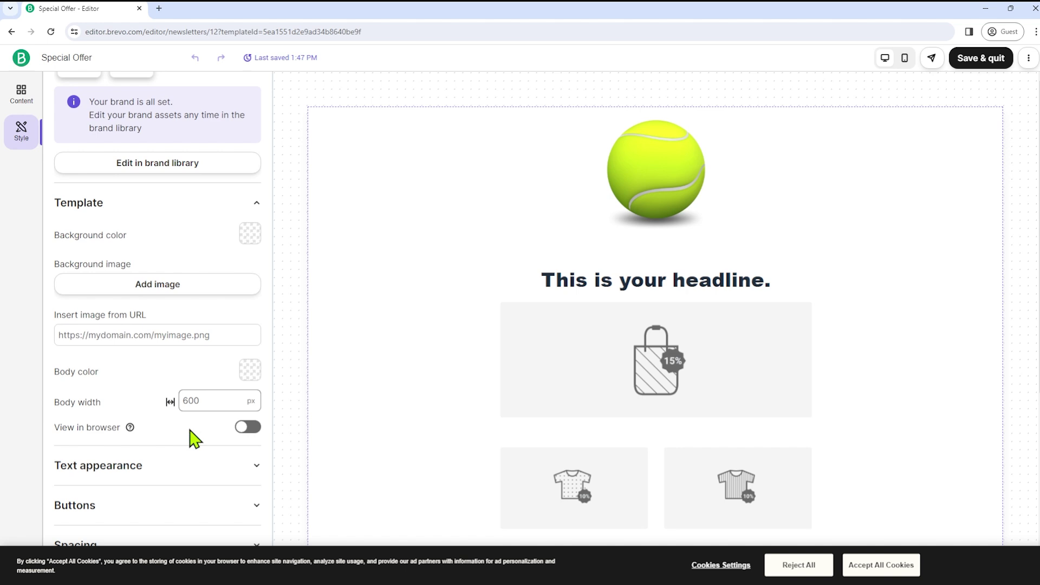
left_click(135, 469)
scroll(111, 367, "down", 5)
scroll(203, 379, "down", 1)
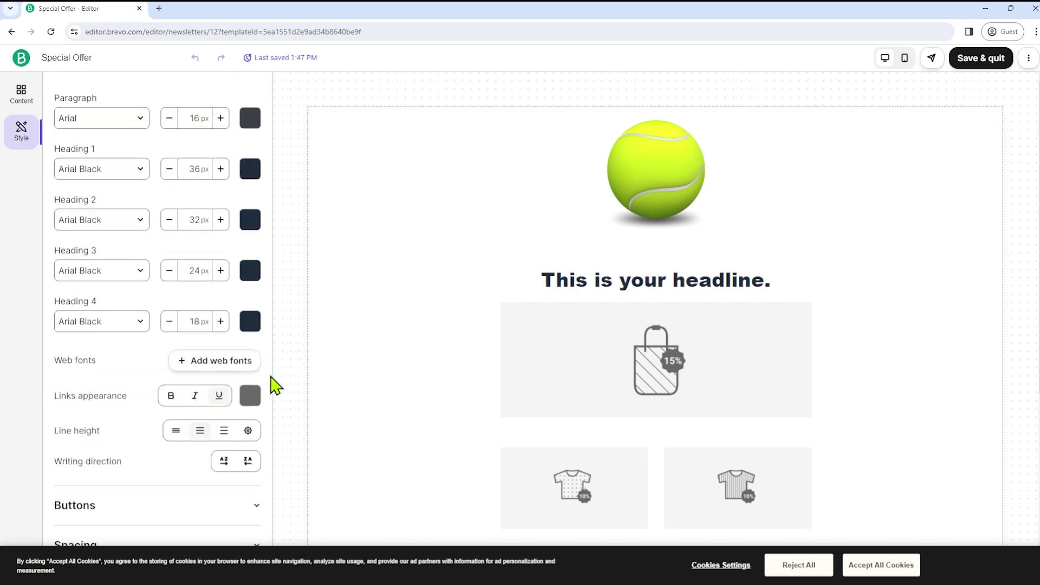
left_click(142, 509)
scroll(225, 428, "down", 2)
scroll(163, 487, "down", 1)
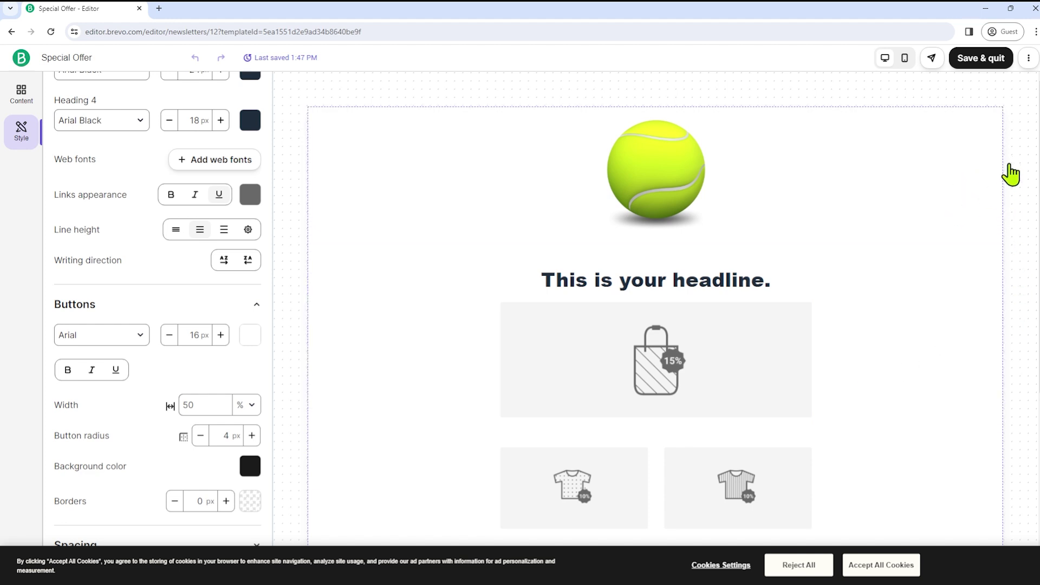
Save and quit the design, re-save the unchanged additional settings, and preview the email
left_click(981, 59)
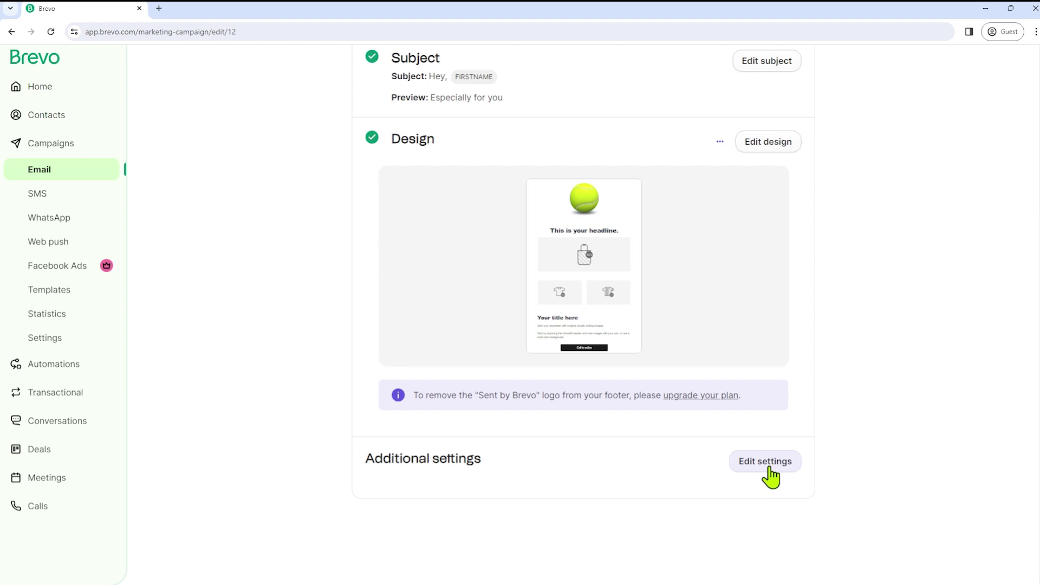
left_click(766, 461)
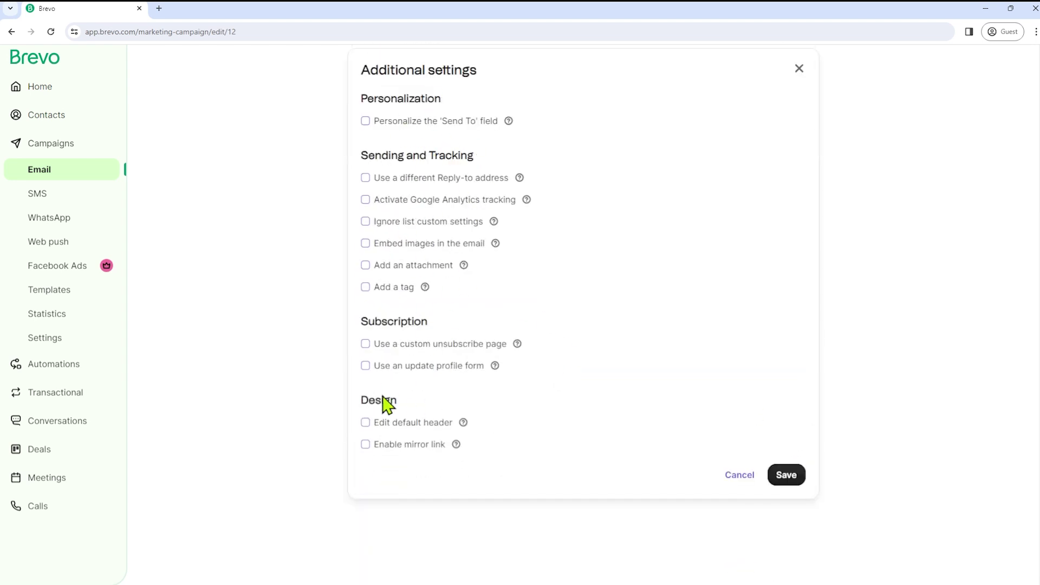
left_click_drag(363, 402, 429, 423)
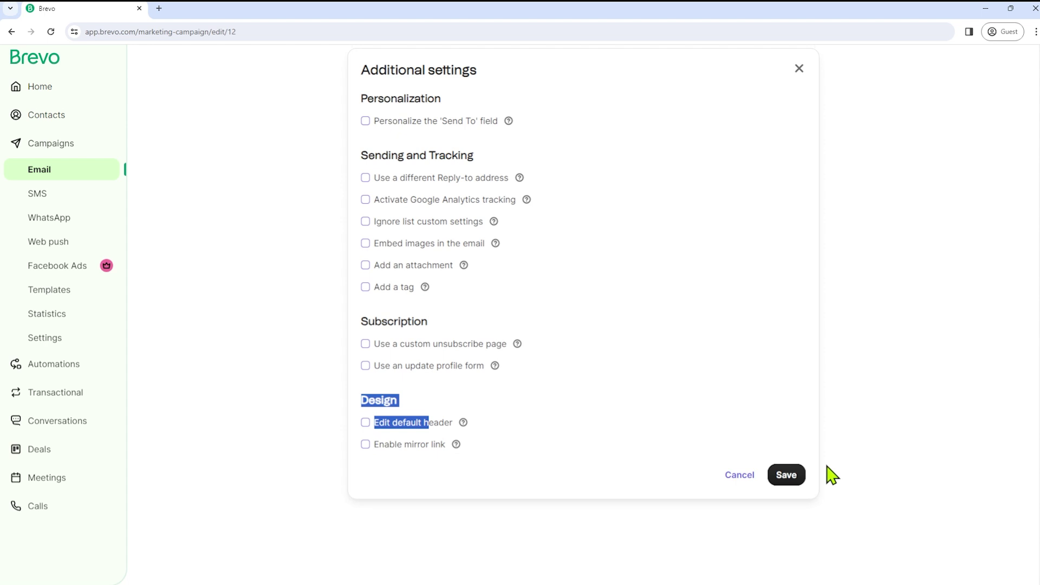
left_click(788, 480)
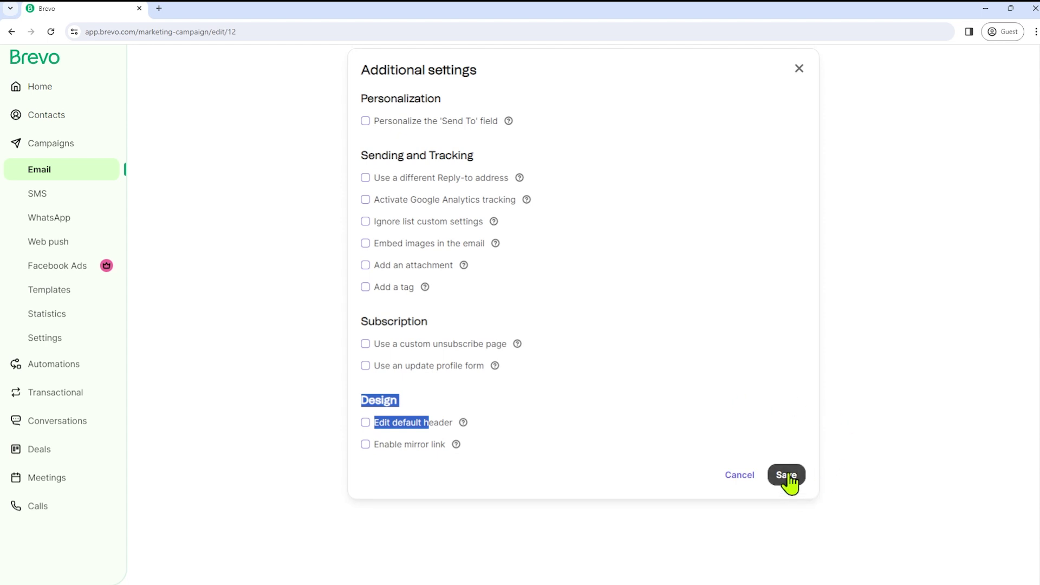
scroll(776, 281, "up", 3)
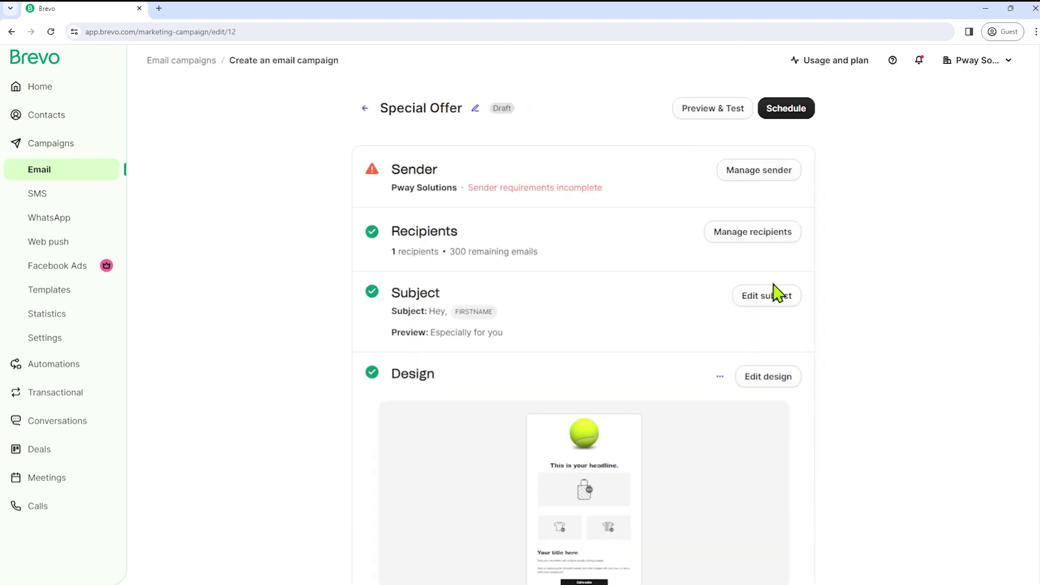
left_click(708, 112)
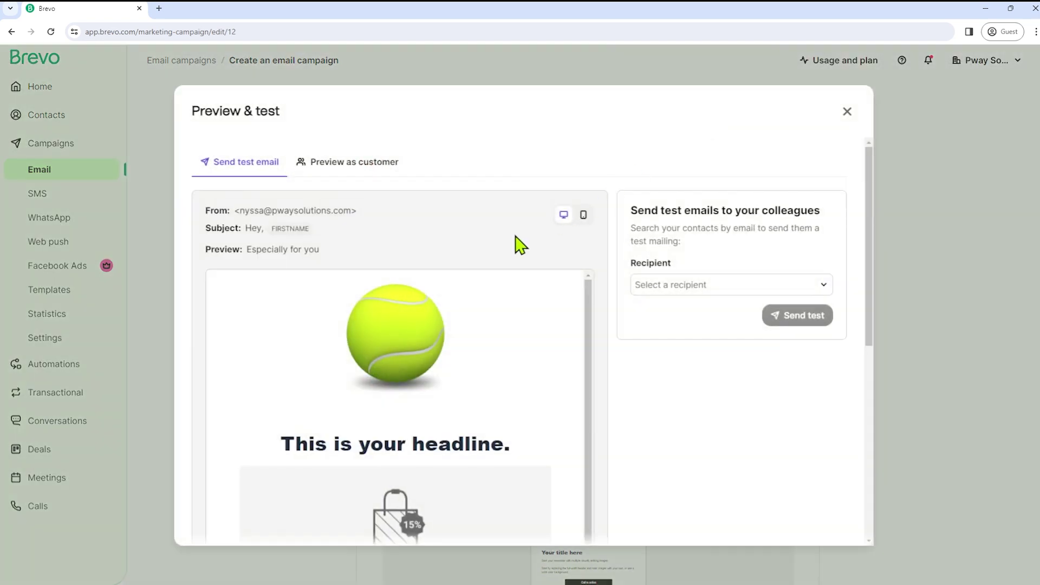
scroll(516, 242, "down", 5)
scroll(521, 255, "down", 2)
scroll(514, 277, "up", 2)
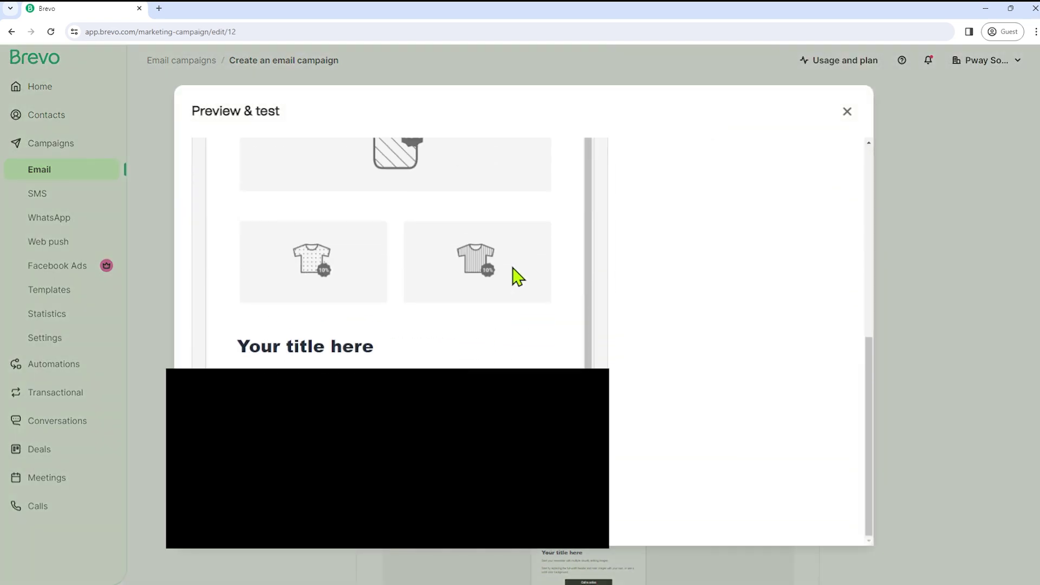
scroll(515, 277, "up", 5)
Close the preview and schedule the send for later: 14/02/2024, hour 15
left_click(848, 111)
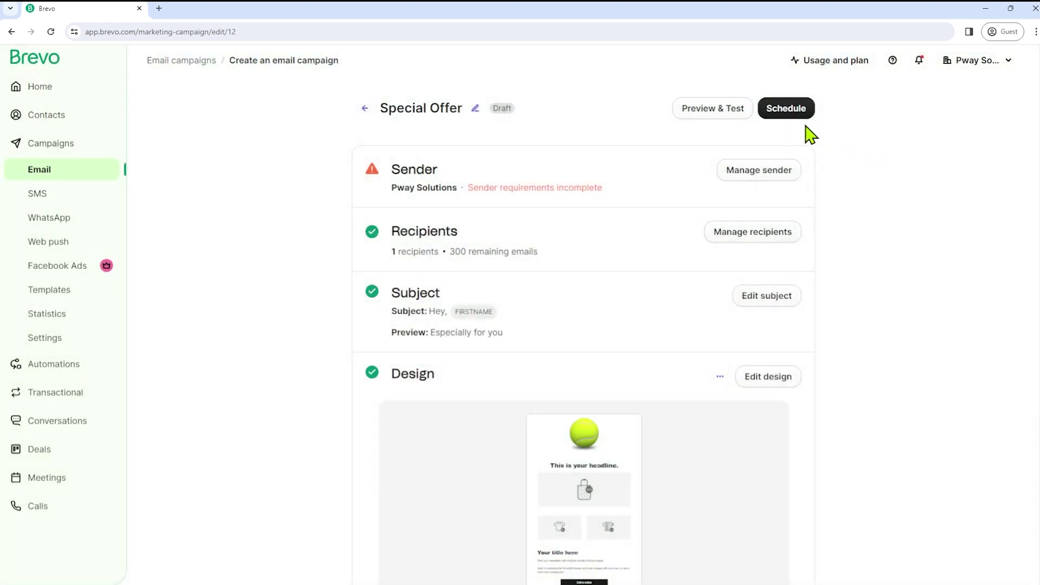
left_click(781, 108)
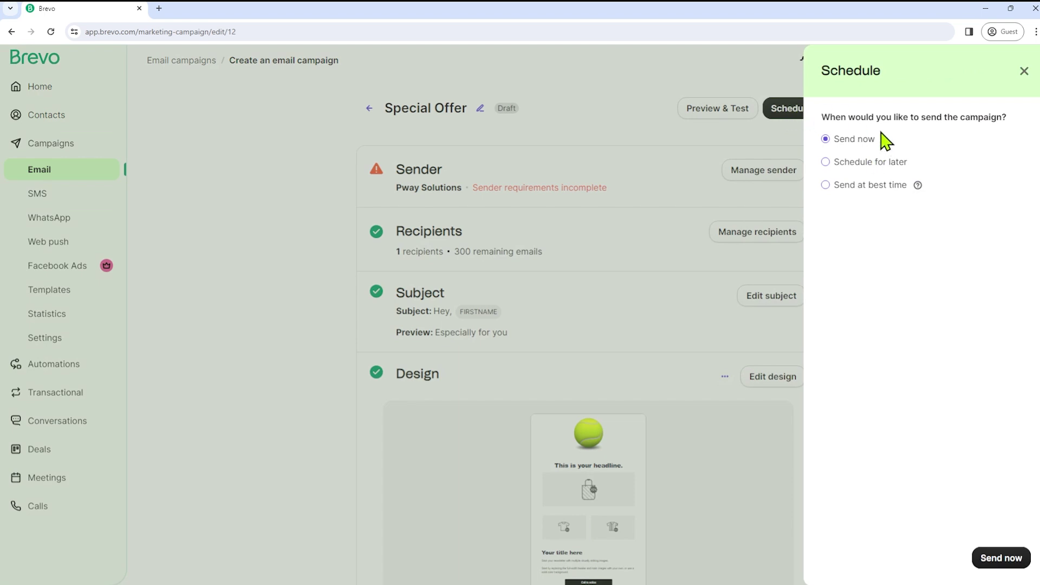
left_click(853, 166)
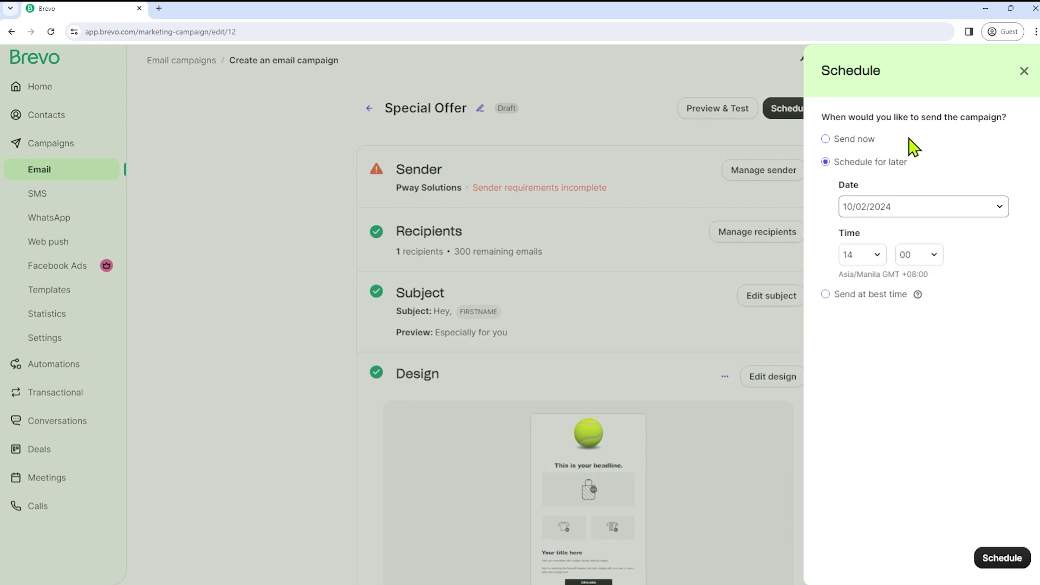
left_click(947, 214)
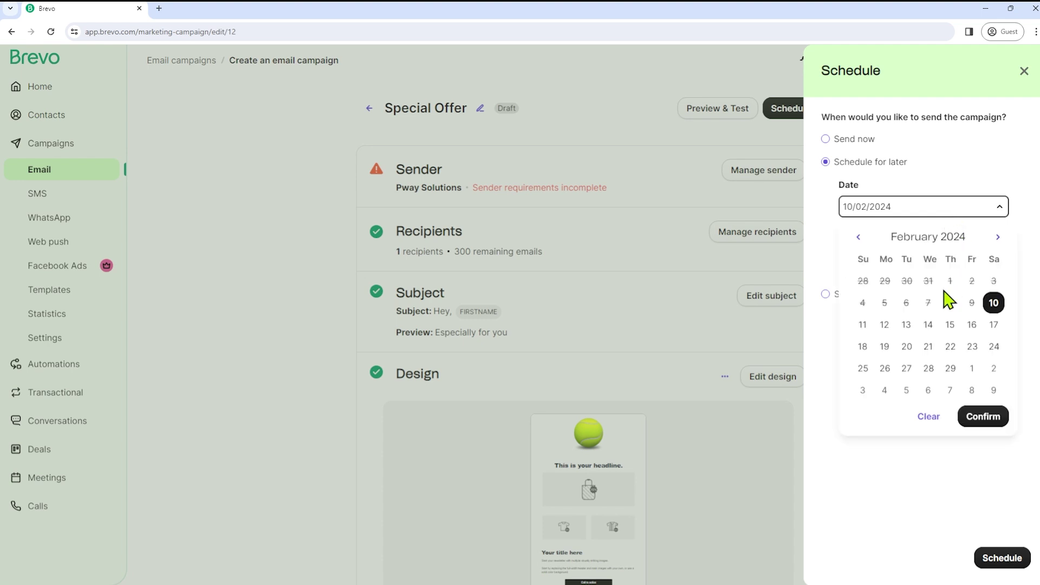
left_click(929, 328)
left_click(986, 421)
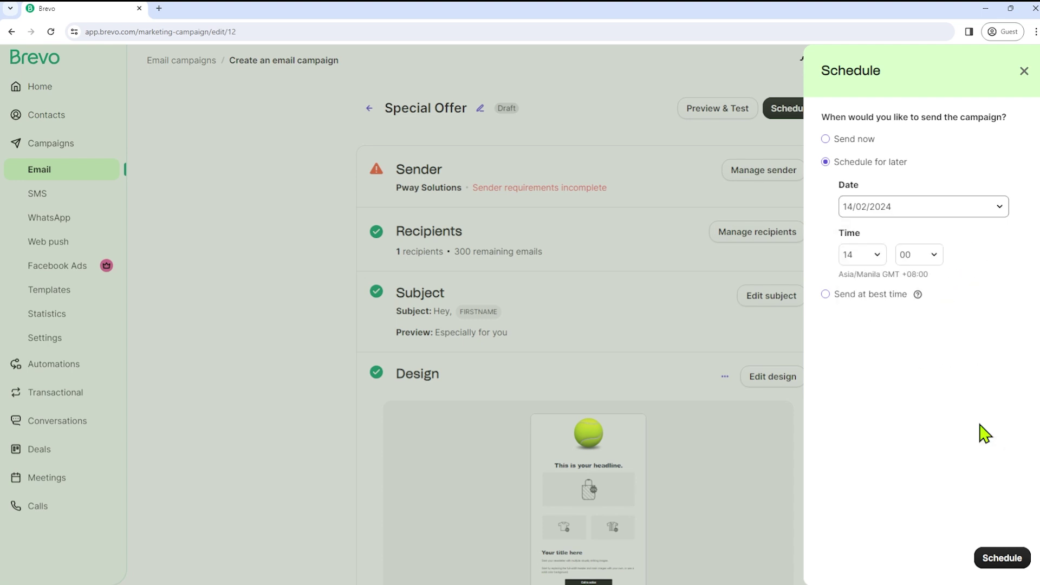
left_click(862, 255)
scroll(859, 476, "down", 3)
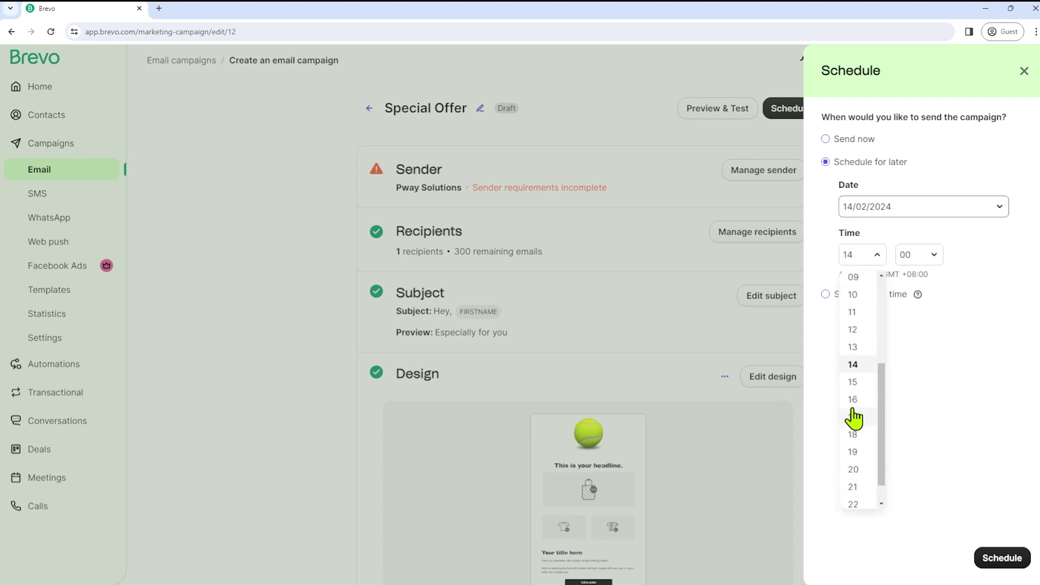
left_click(858, 382)
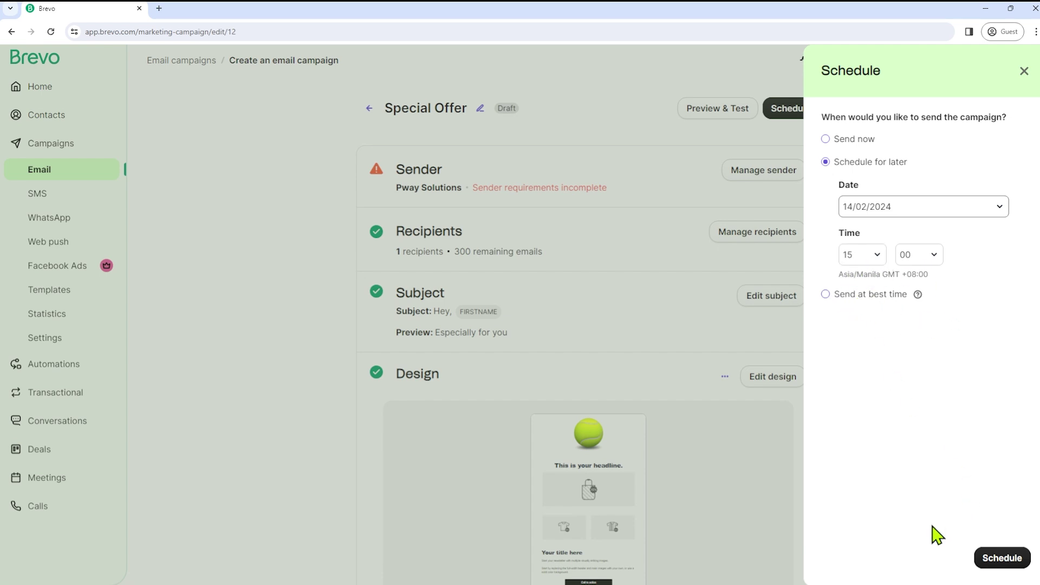
left_click(1016, 565)
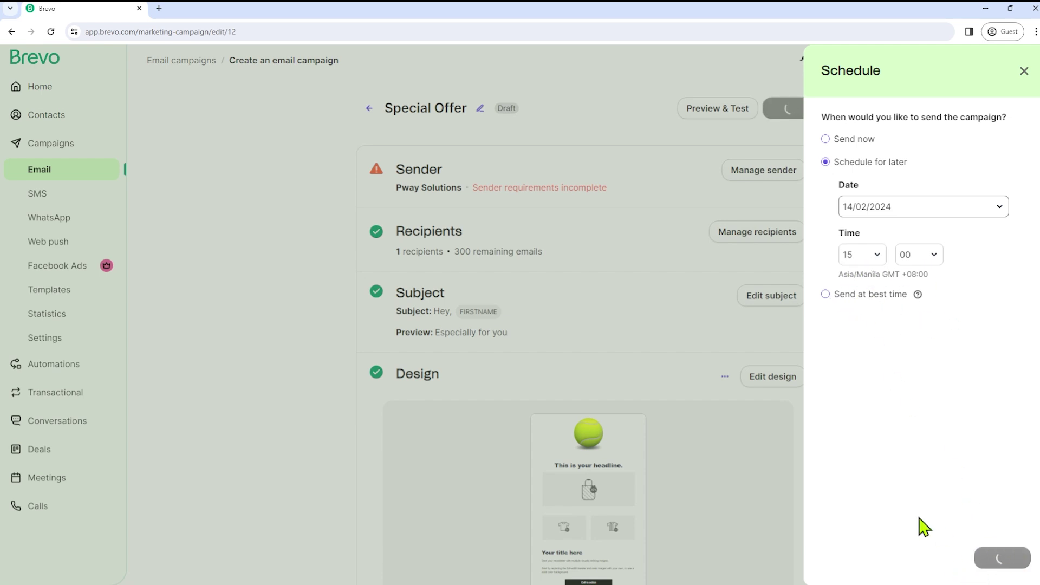